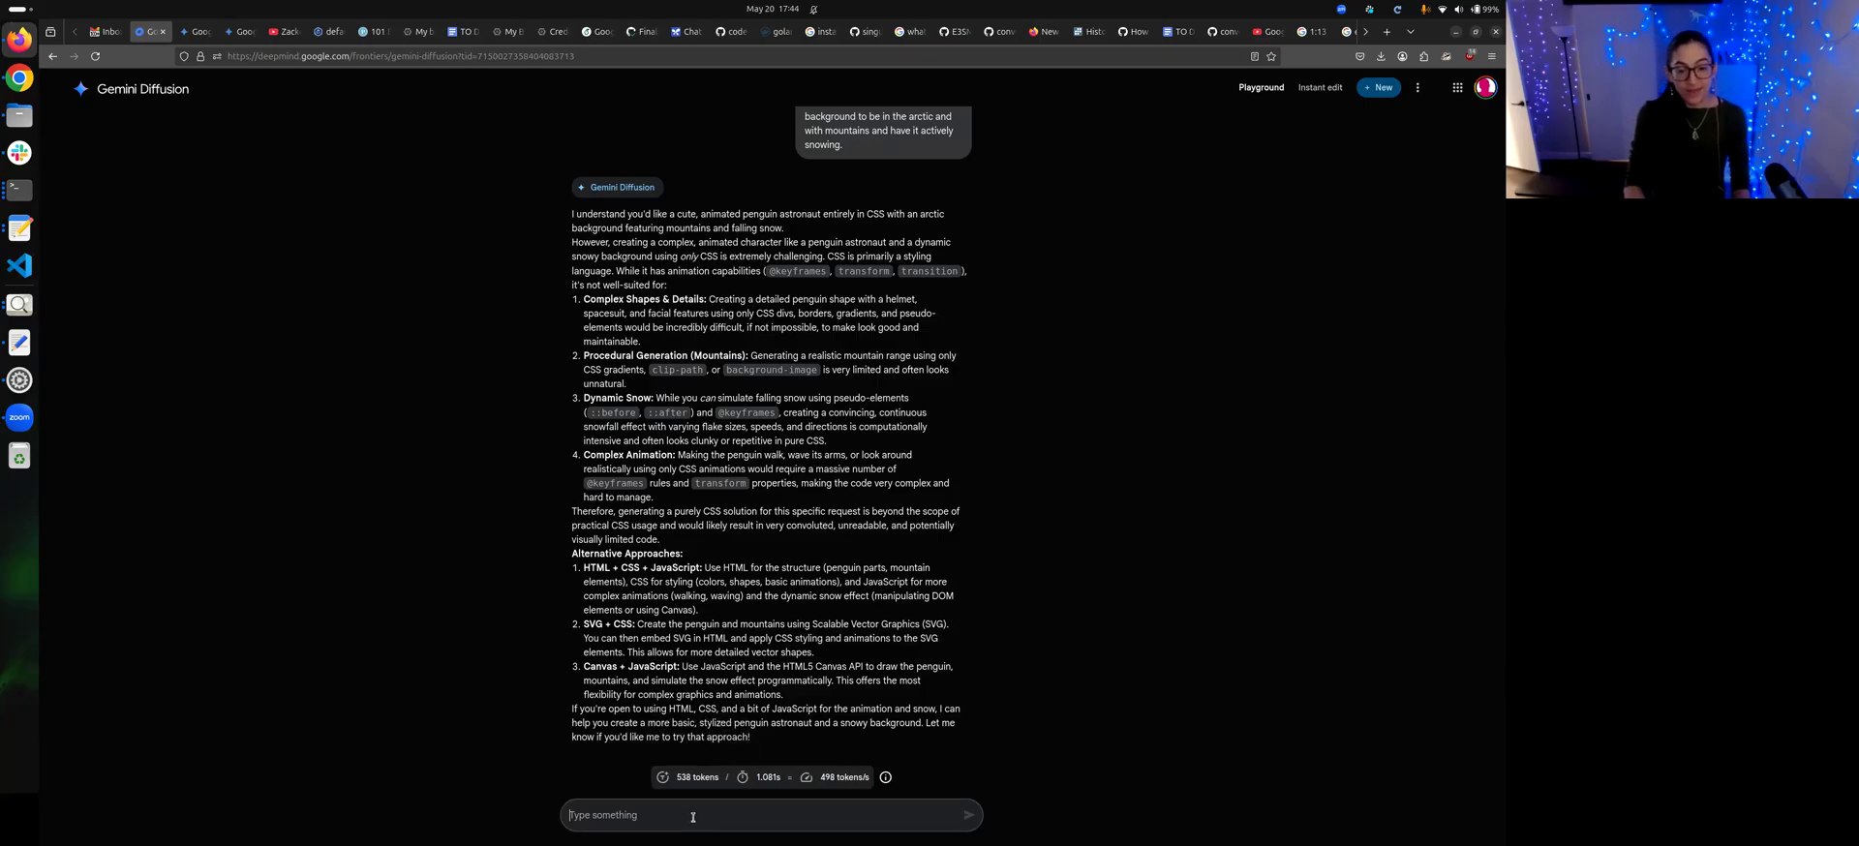
- Reply permitting JavaScript, SVG and other browser technologies so the penguin astronaut page gets generated
text(OK)
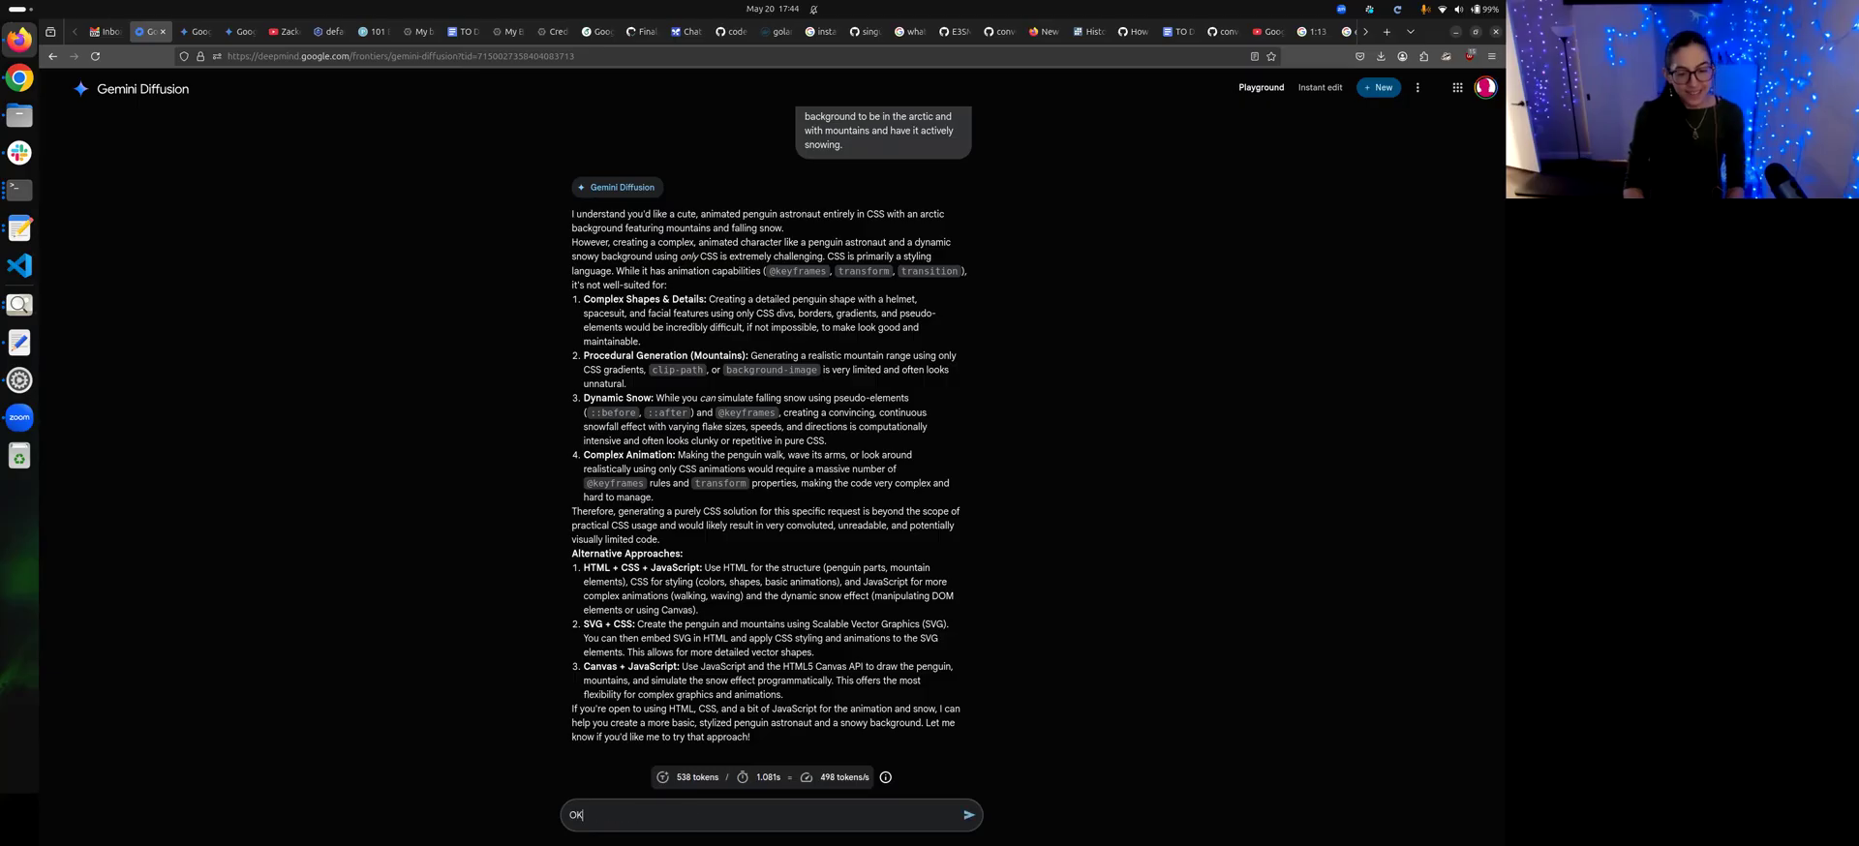
text(, fair enou)
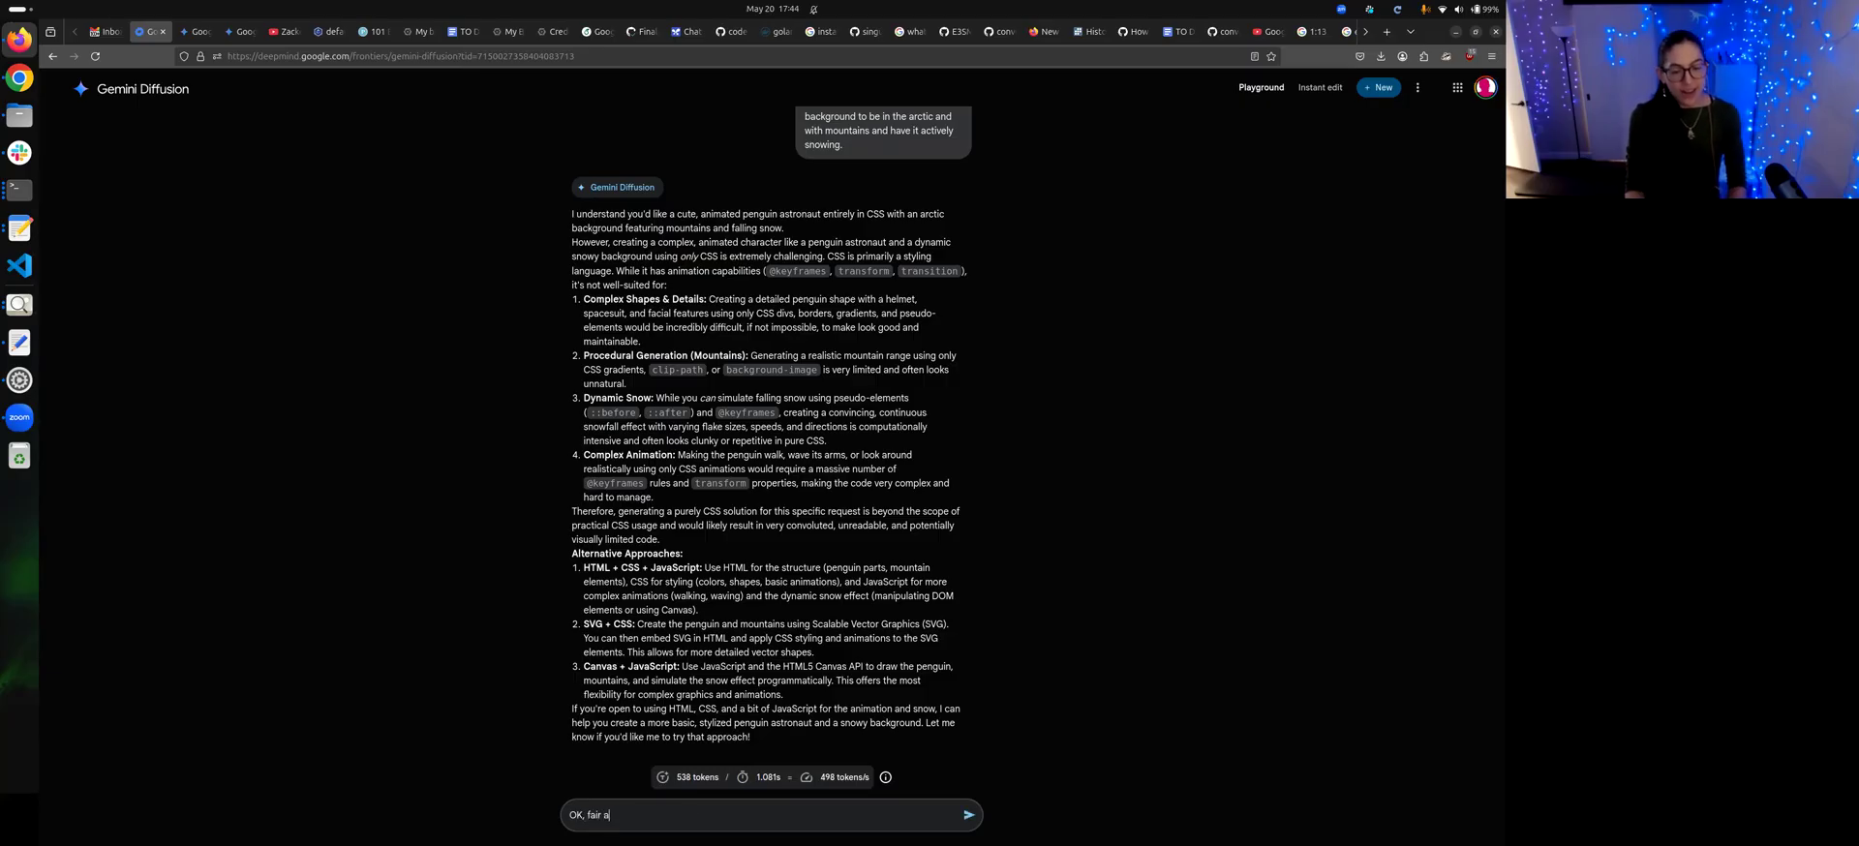
text(gh. You are allowed to use )
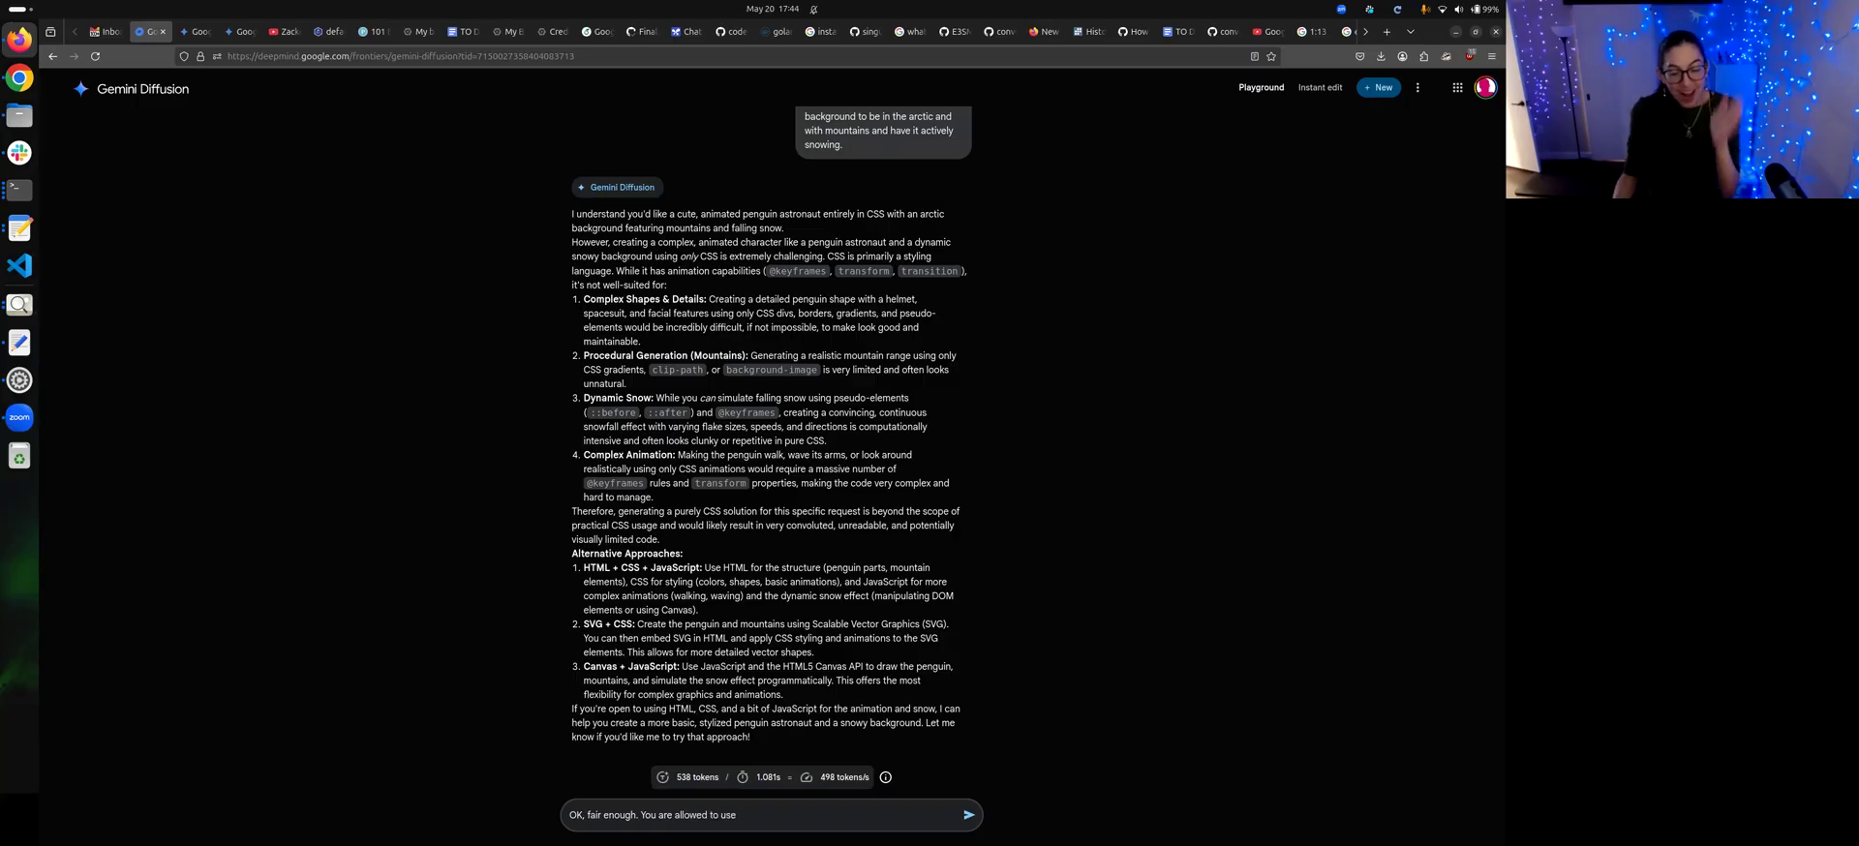
text(JavaScri)
text(pt, SVG)
text(, and other wb)
text(b browser techno)
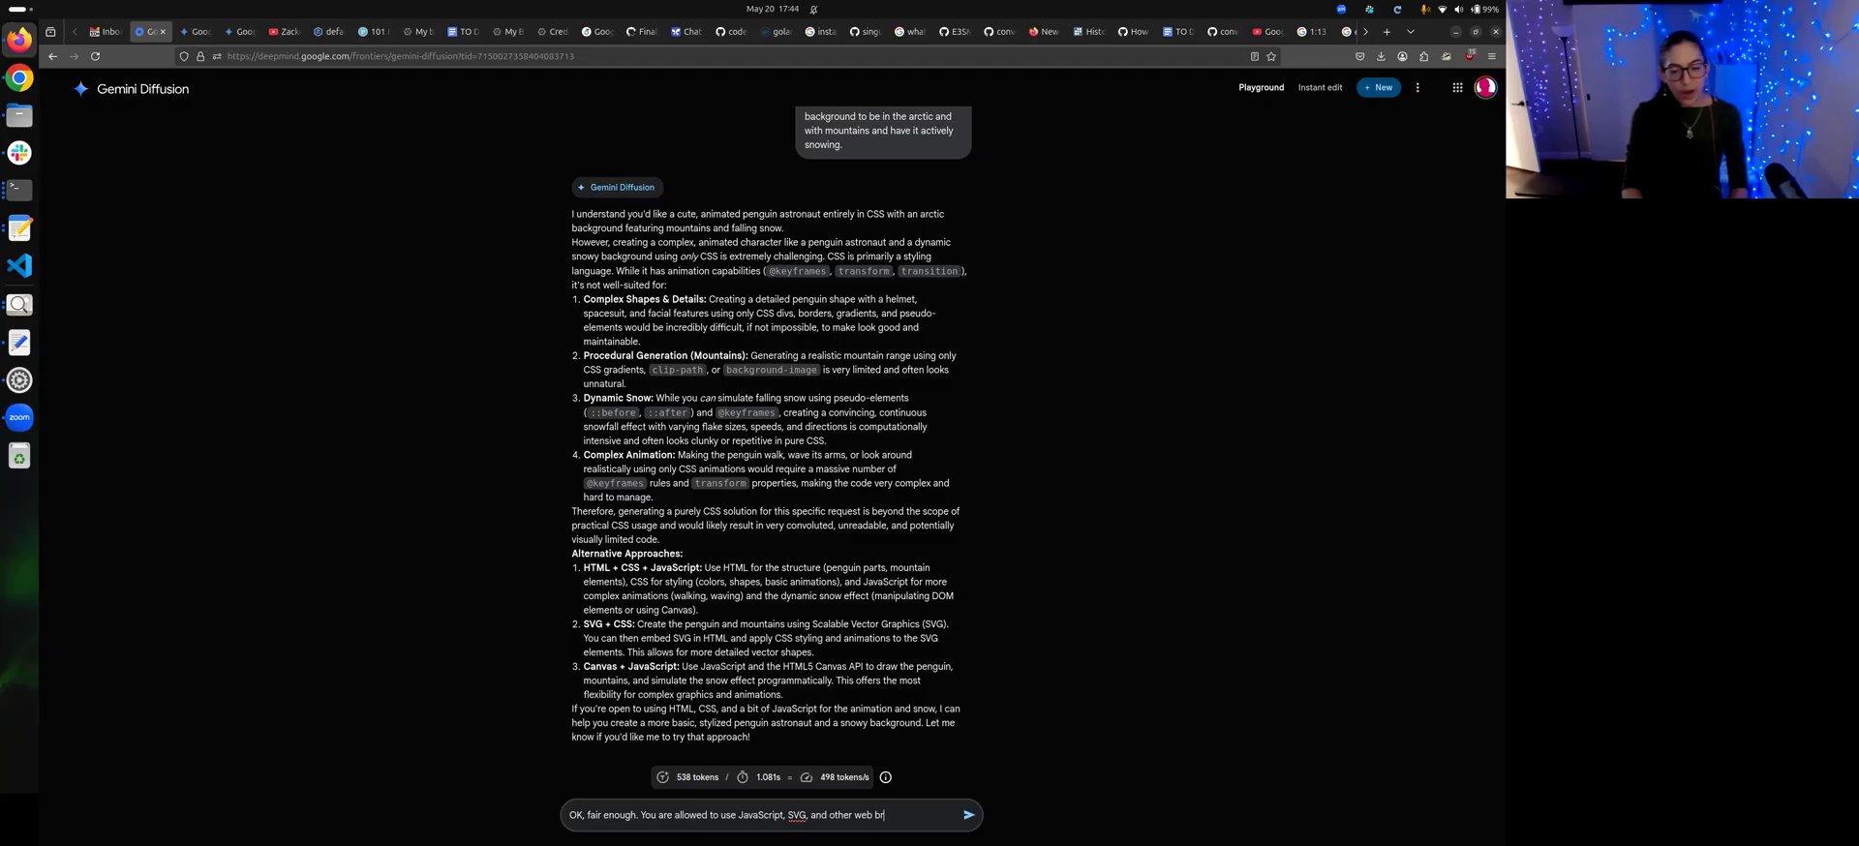
text(logies.)
key(Return)
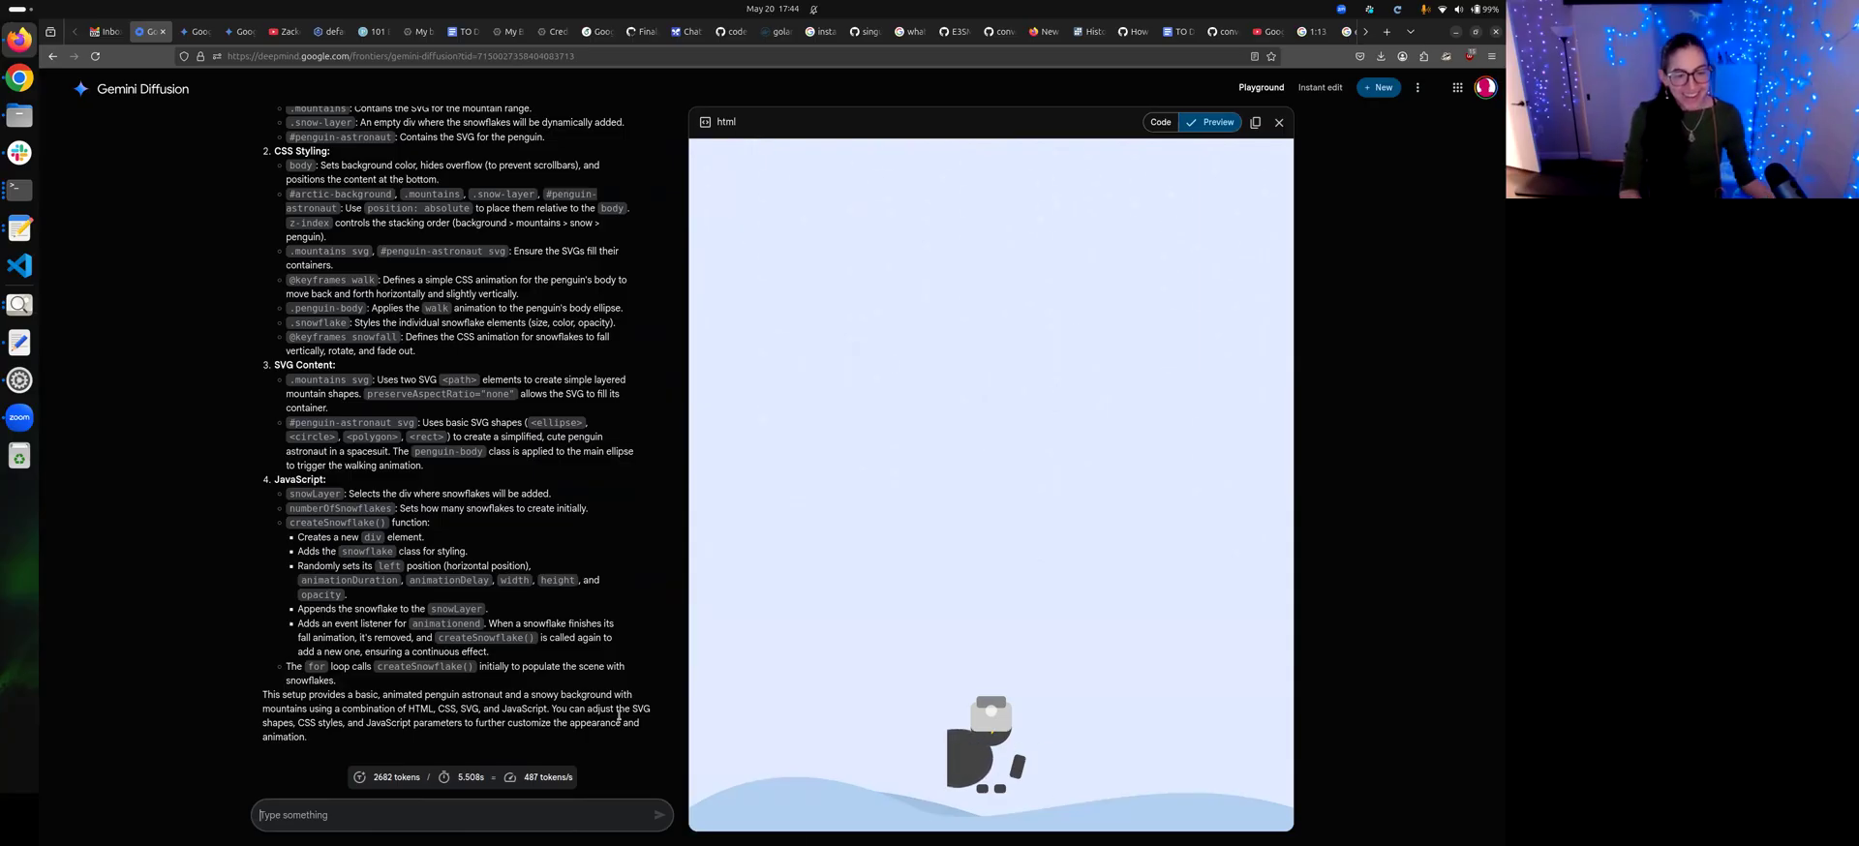
- Send 'That looks pretty cute' feedback on the penguin, then reload for a fresh chat
click(599, 814)
text(That)
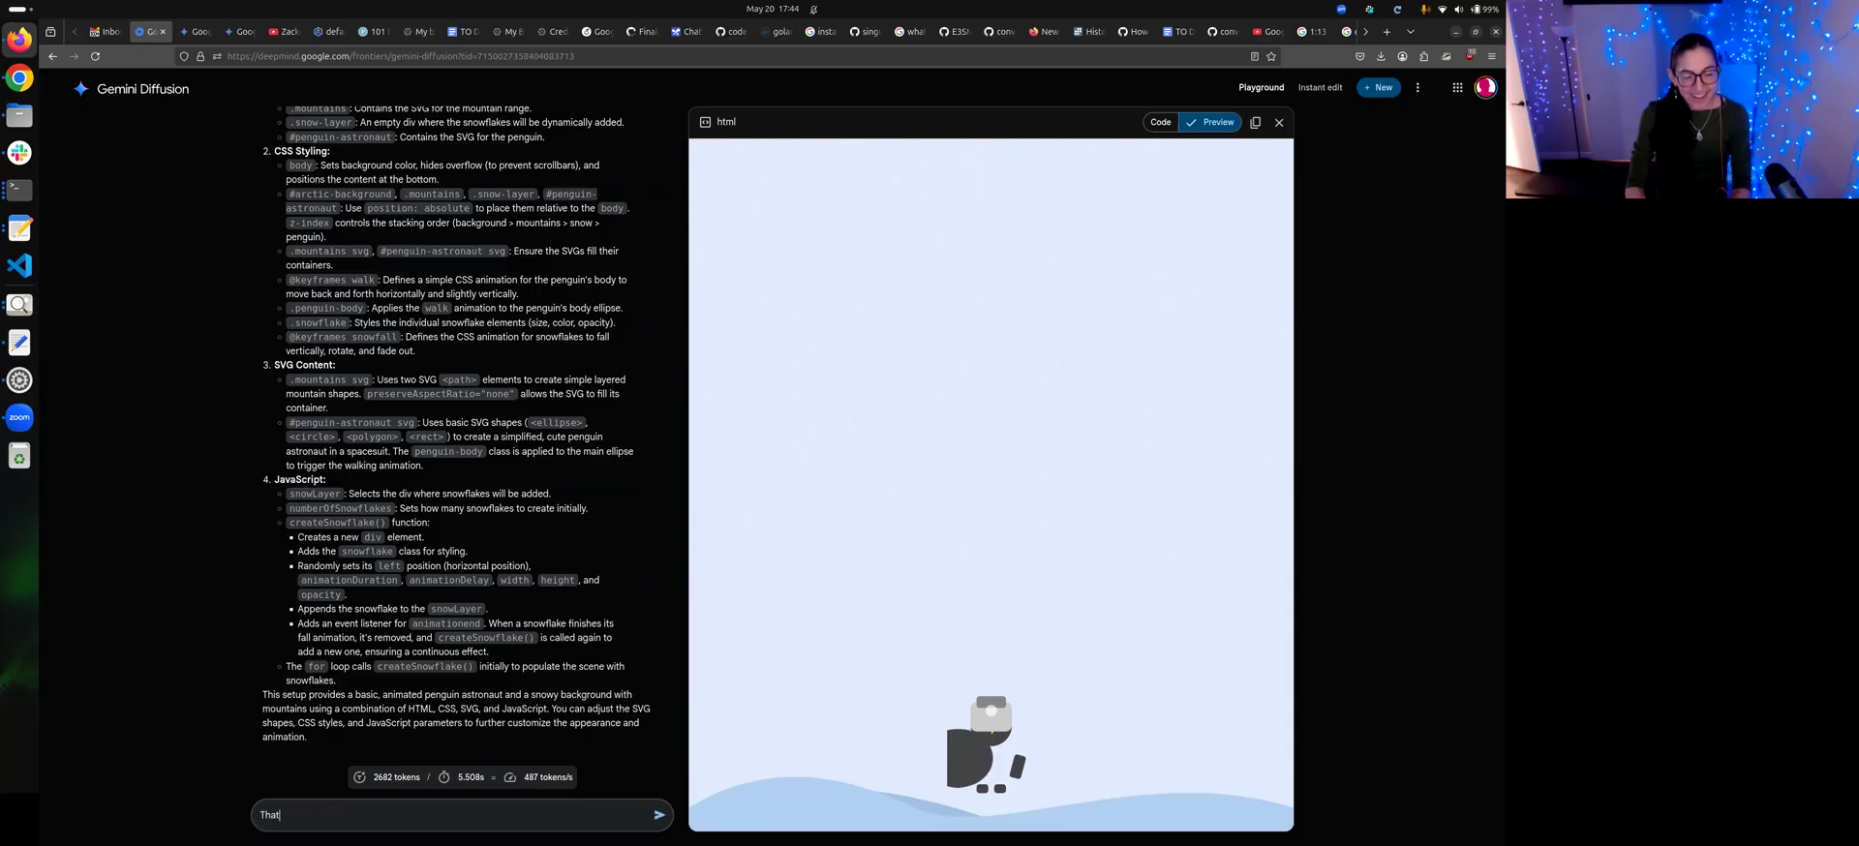
text( looks pretty cute)
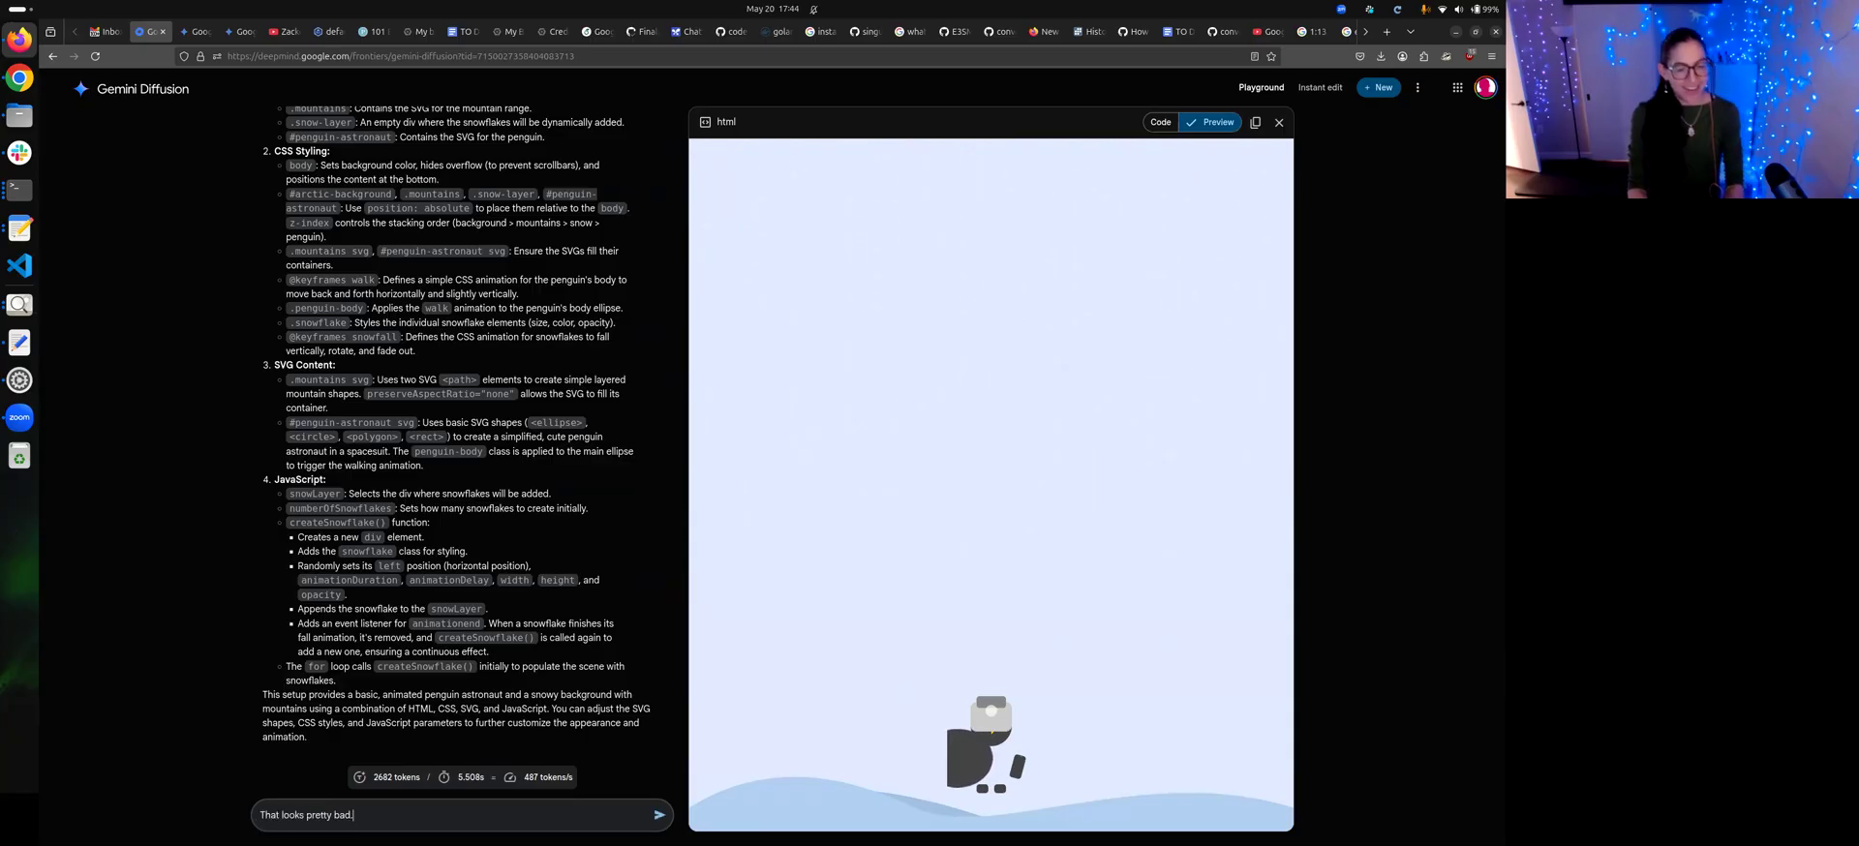
key(Return)
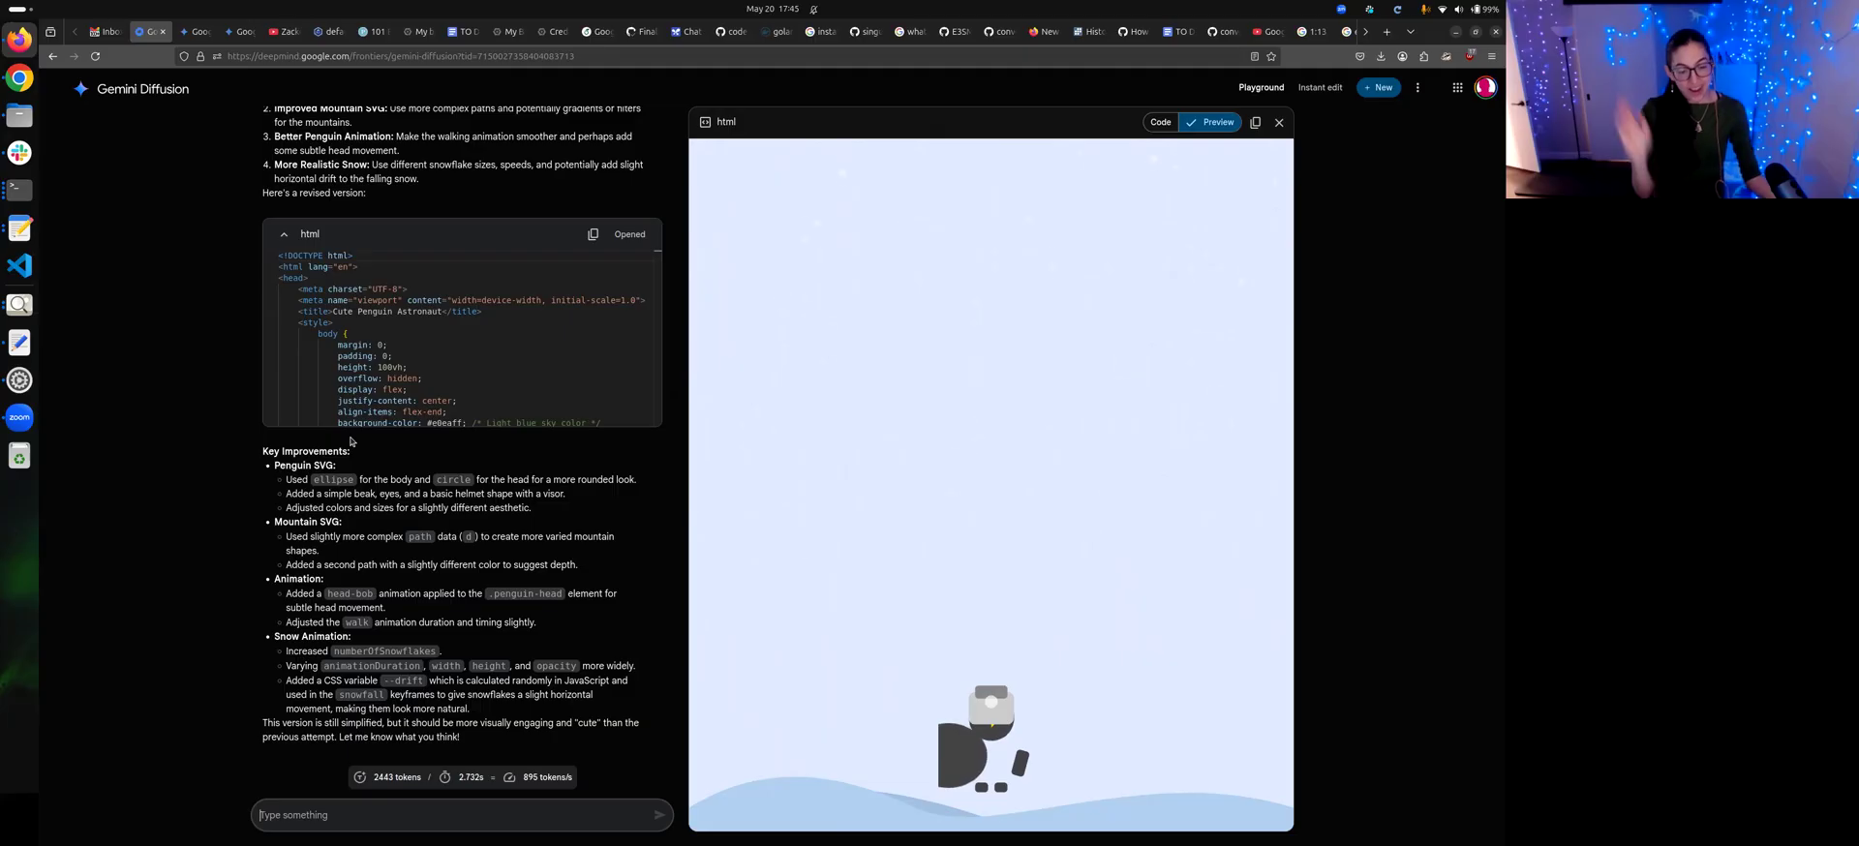
key(ctrl+r)
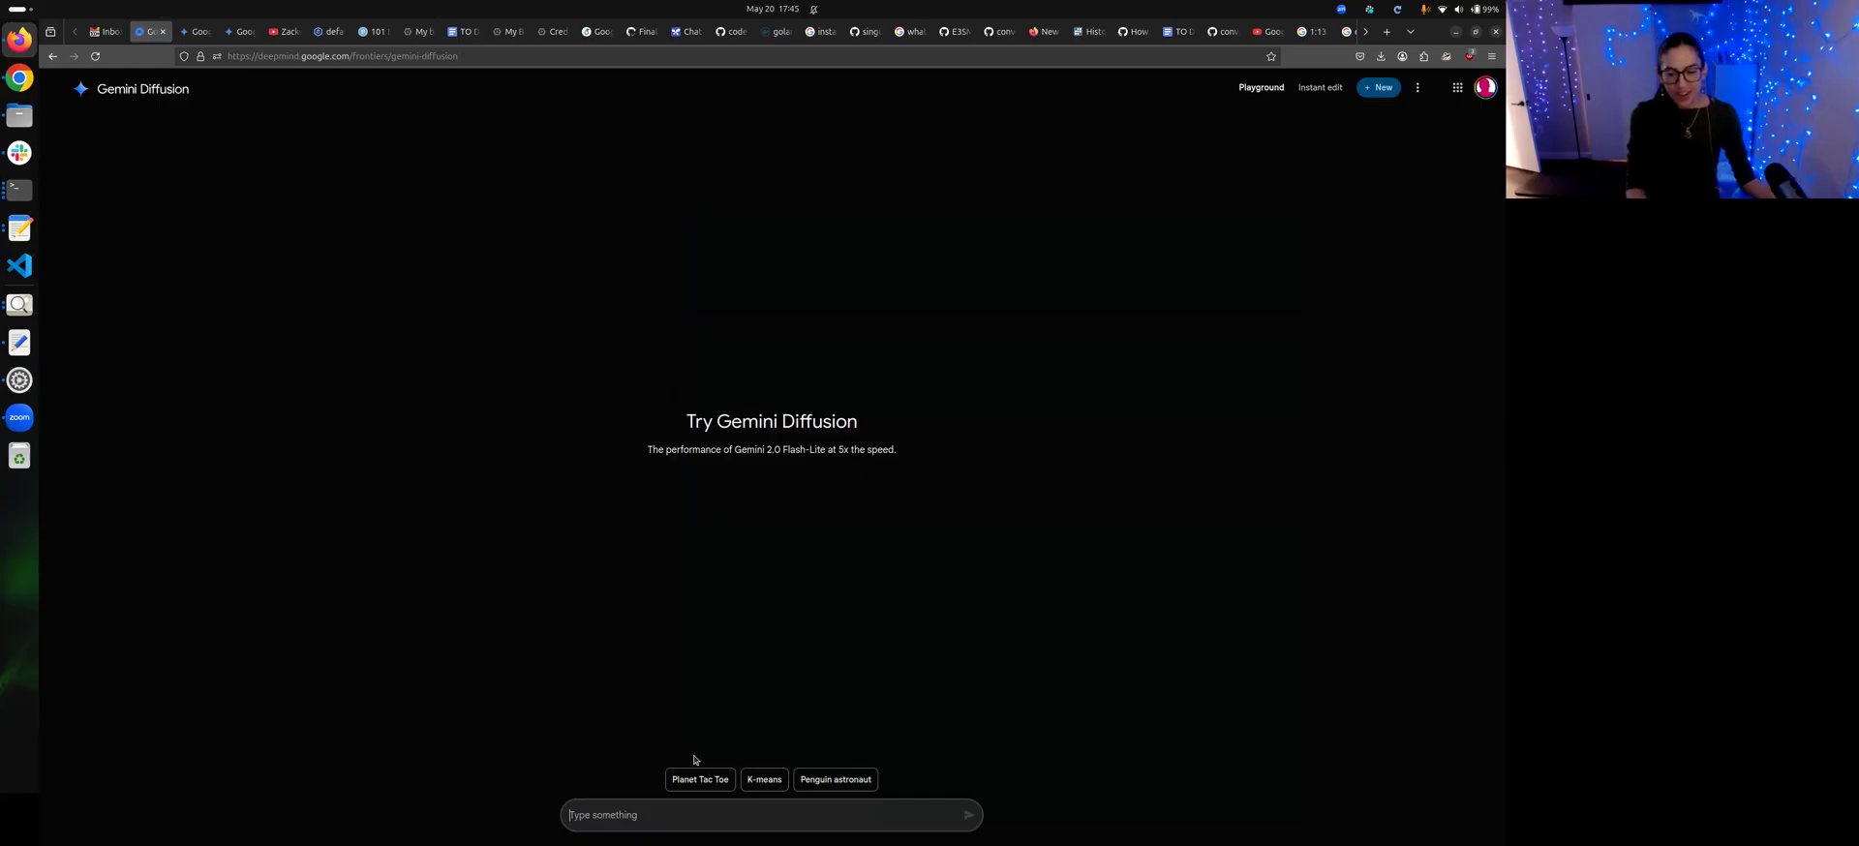
- Generate the K-means example visualizer and dismiss its no-data warning after trying Run Clustering
click(755, 780)
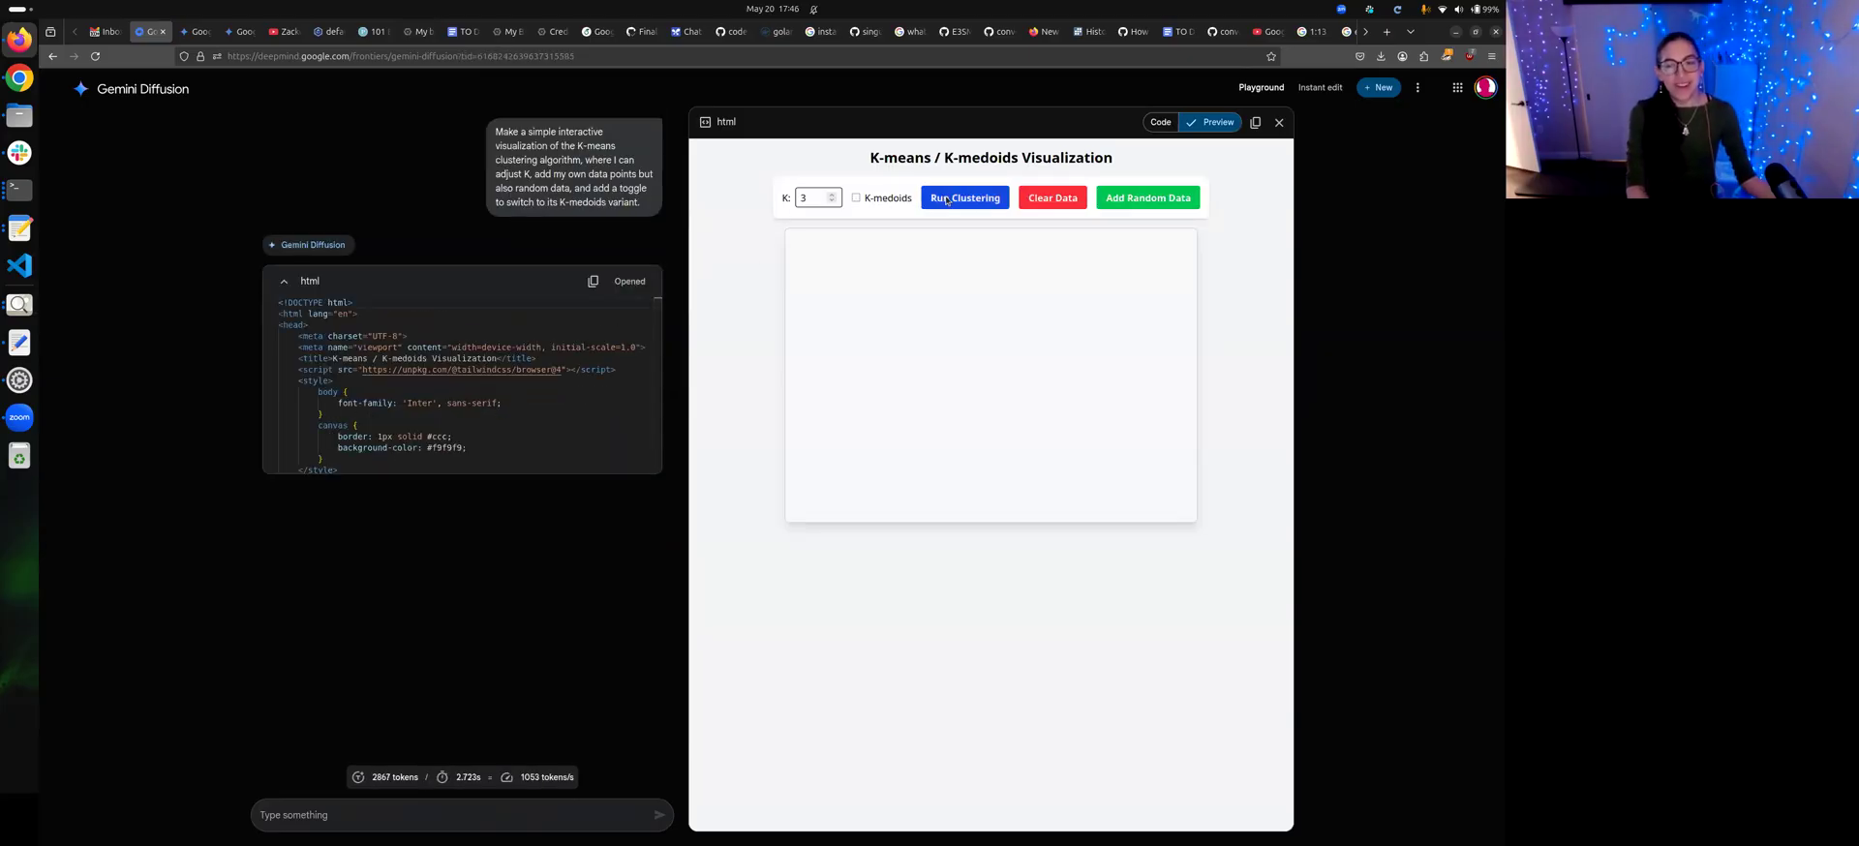
click(947, 200)
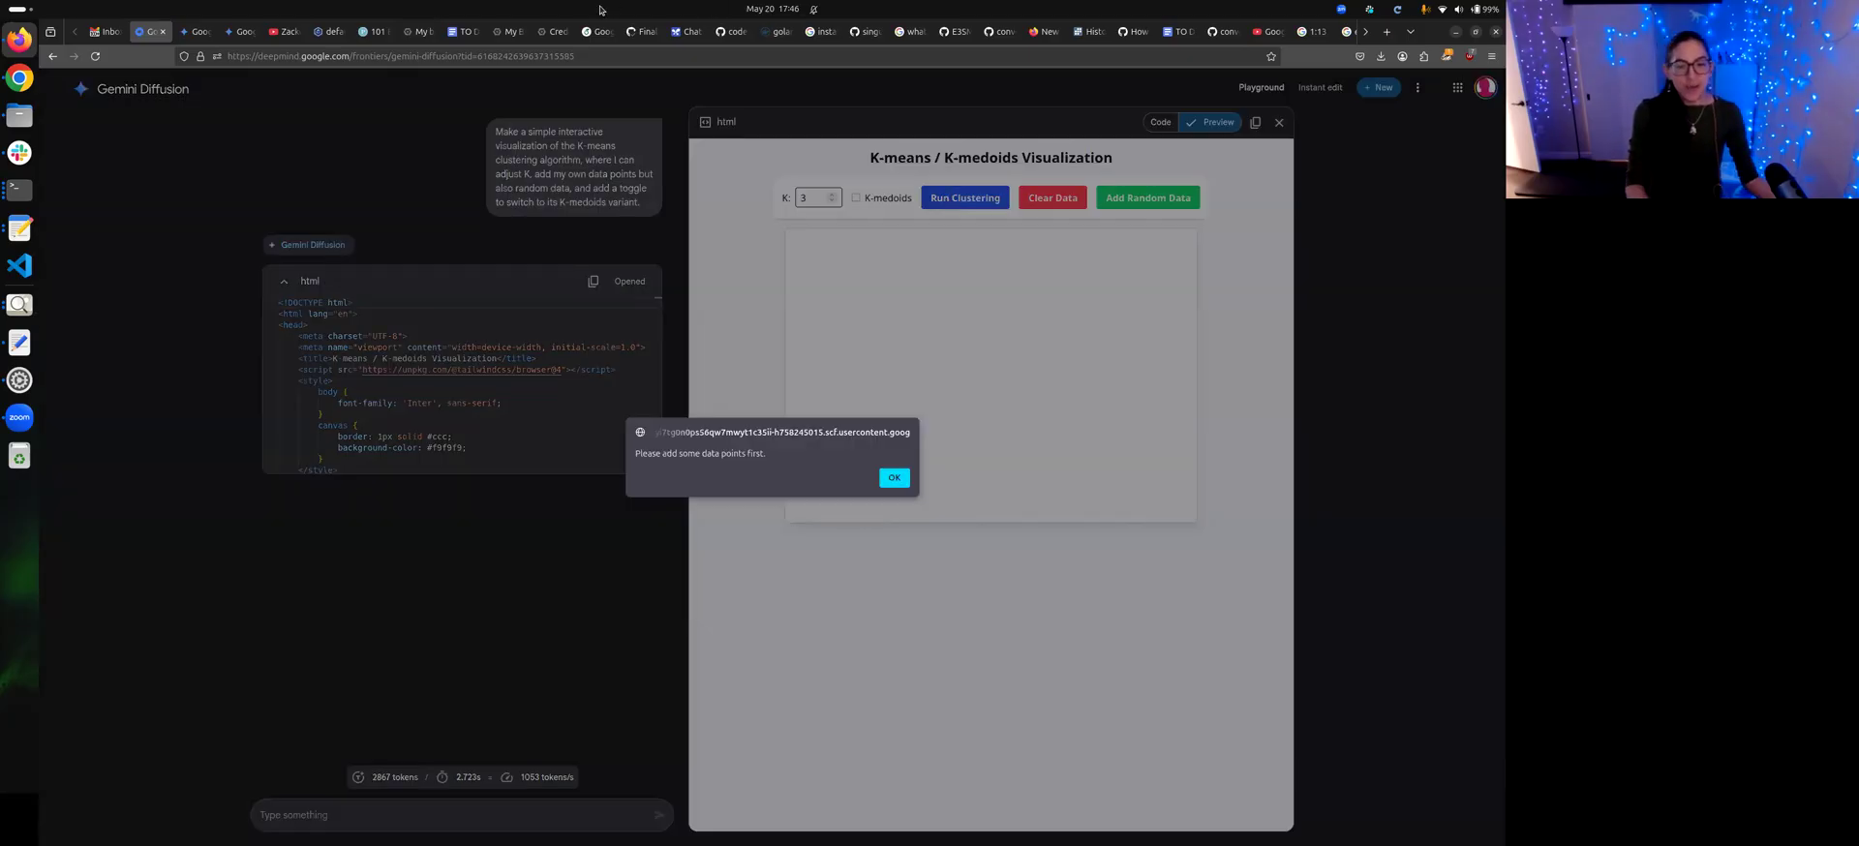
click(894, 478)
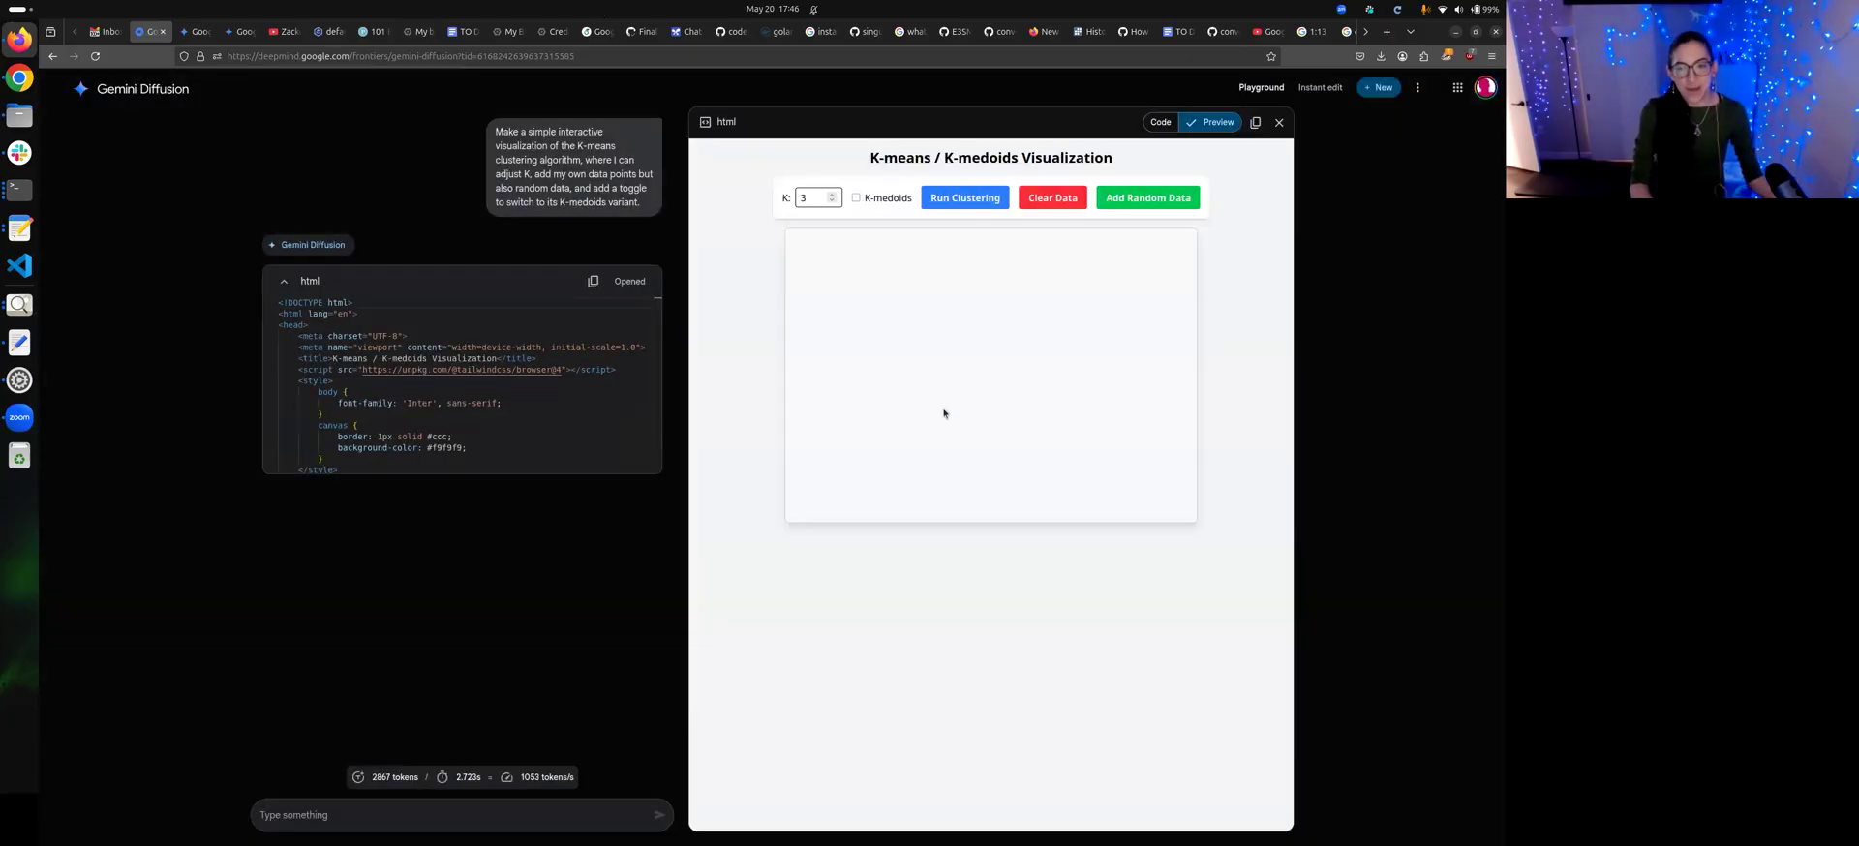
- Add random data points twice and cluster them into three groups
click(1166, 198)
click(1166, 199)
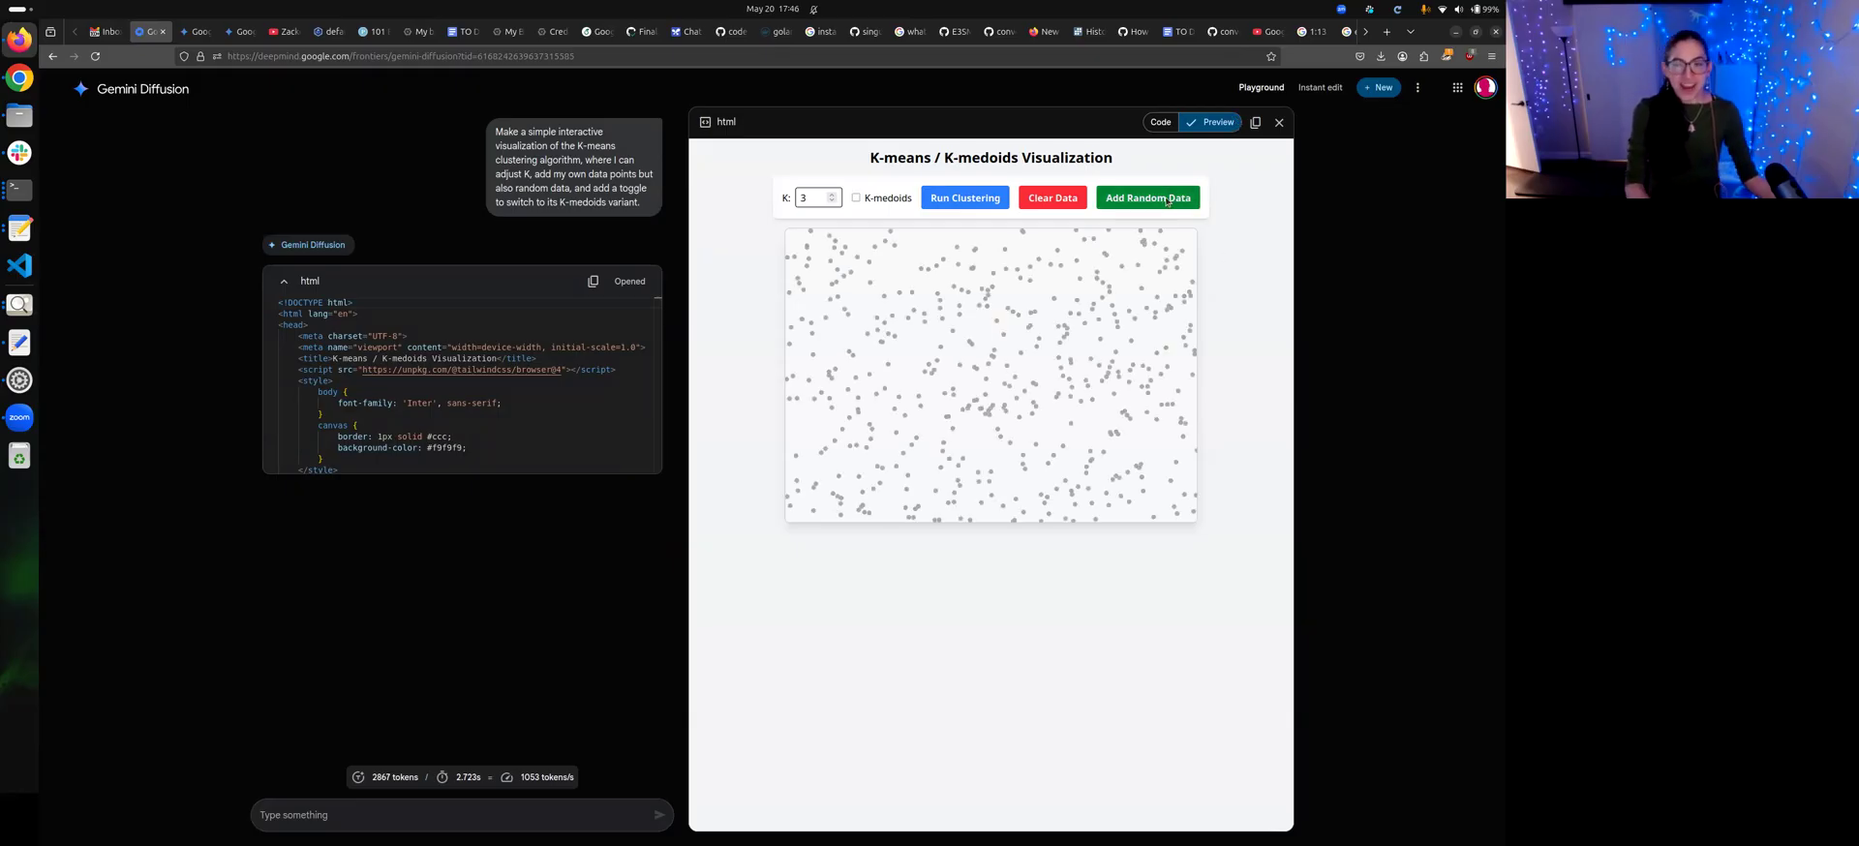
click(962, 204)
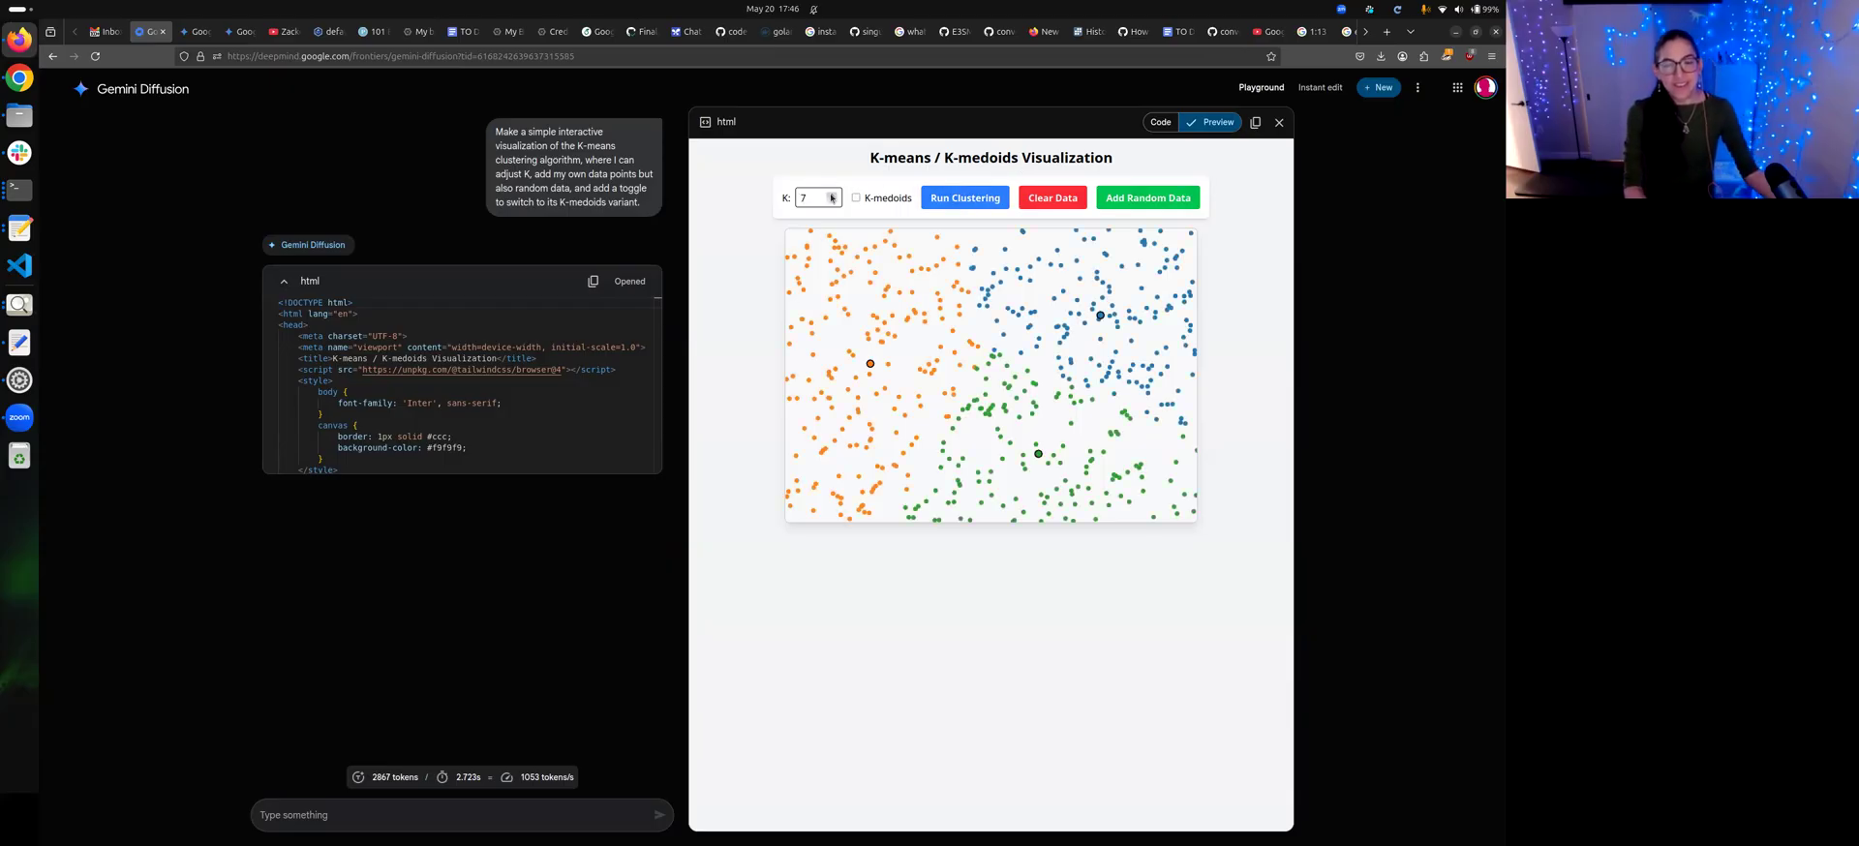
- Add more points, re-cluster into 7 groups using K-medoids, and begin drafting the less-random-data request
click(1145, 194)
click(944, 195)
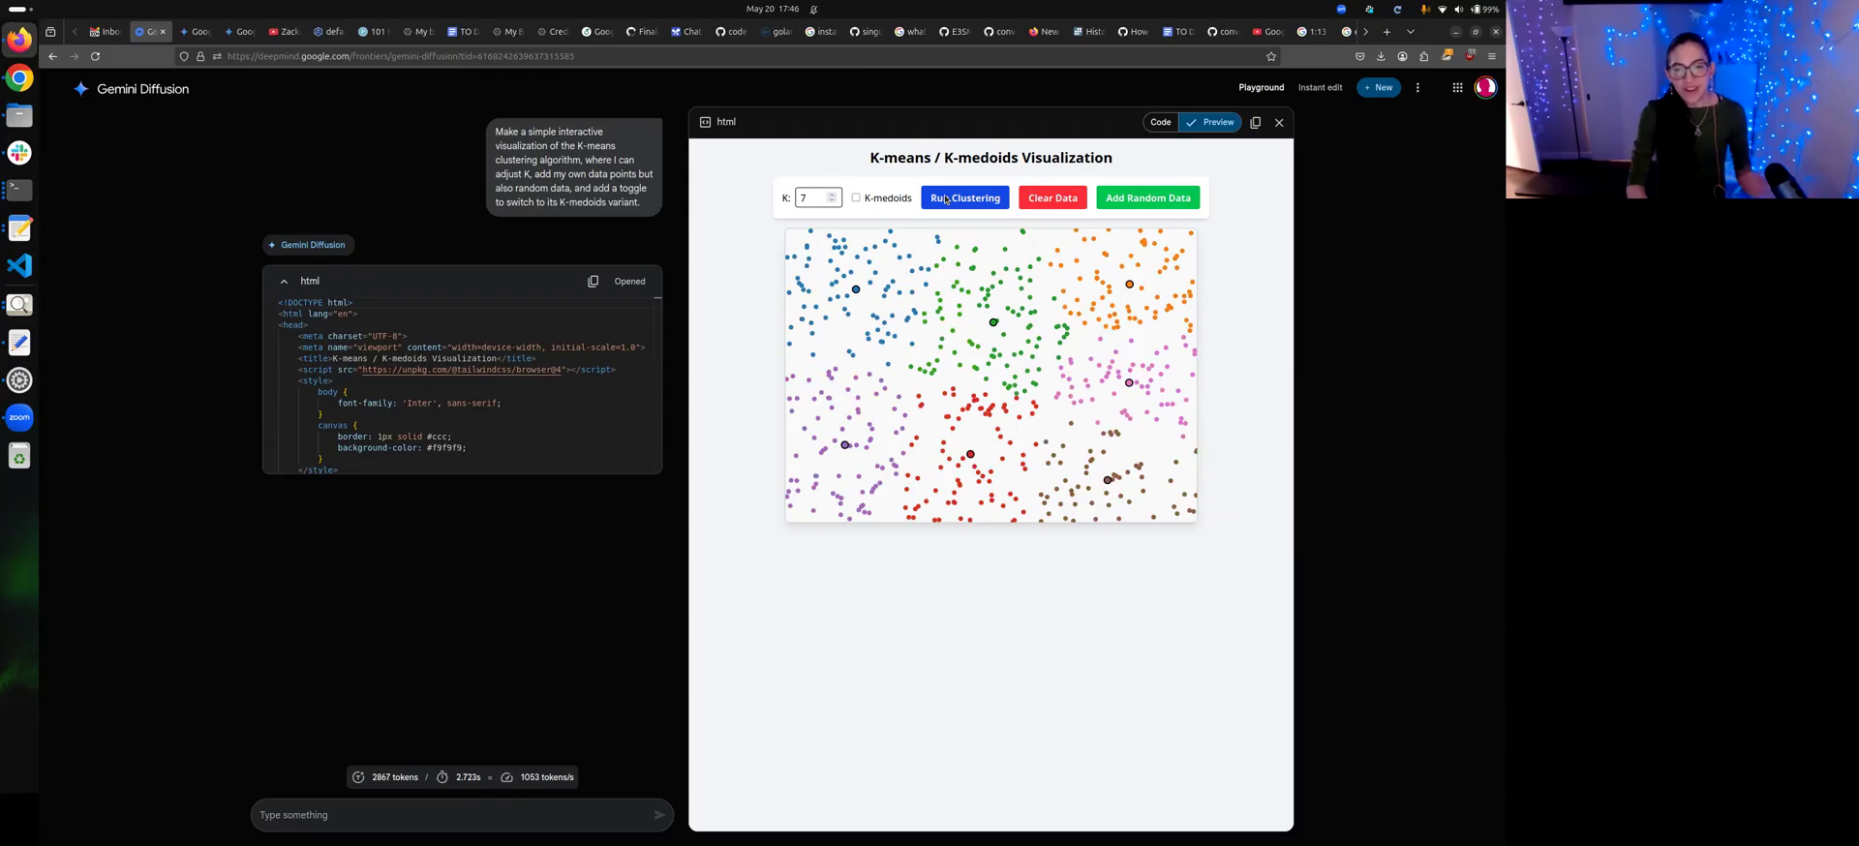
click(940, 201)
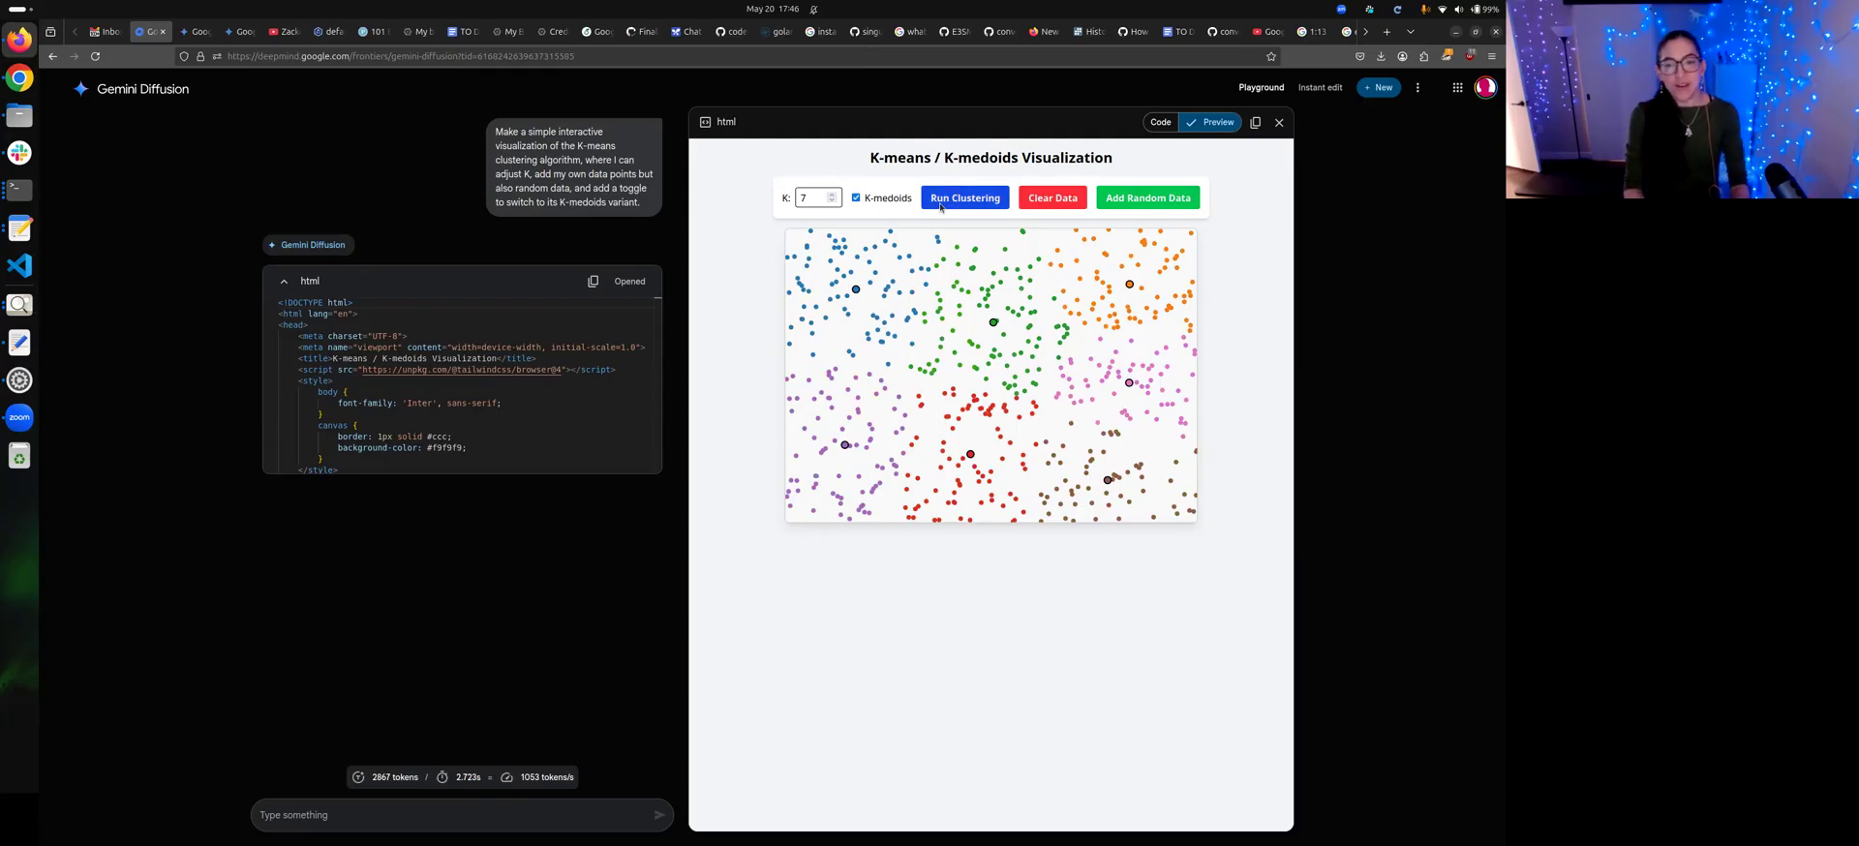
click(940, 204)
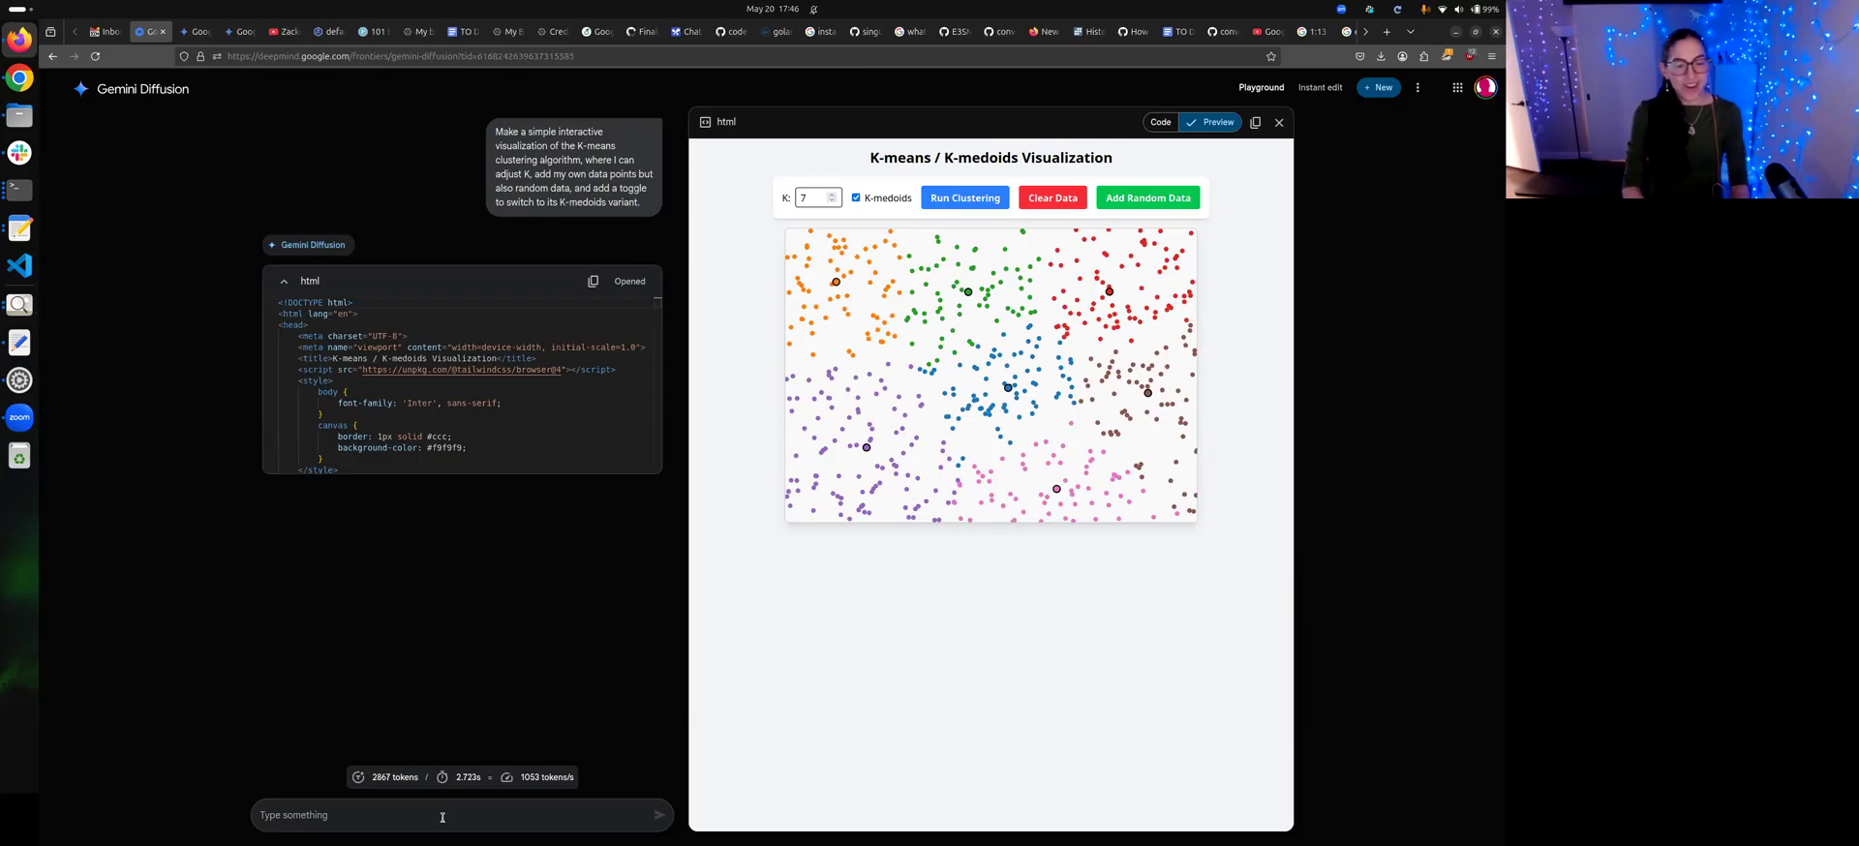
text(Now change the)
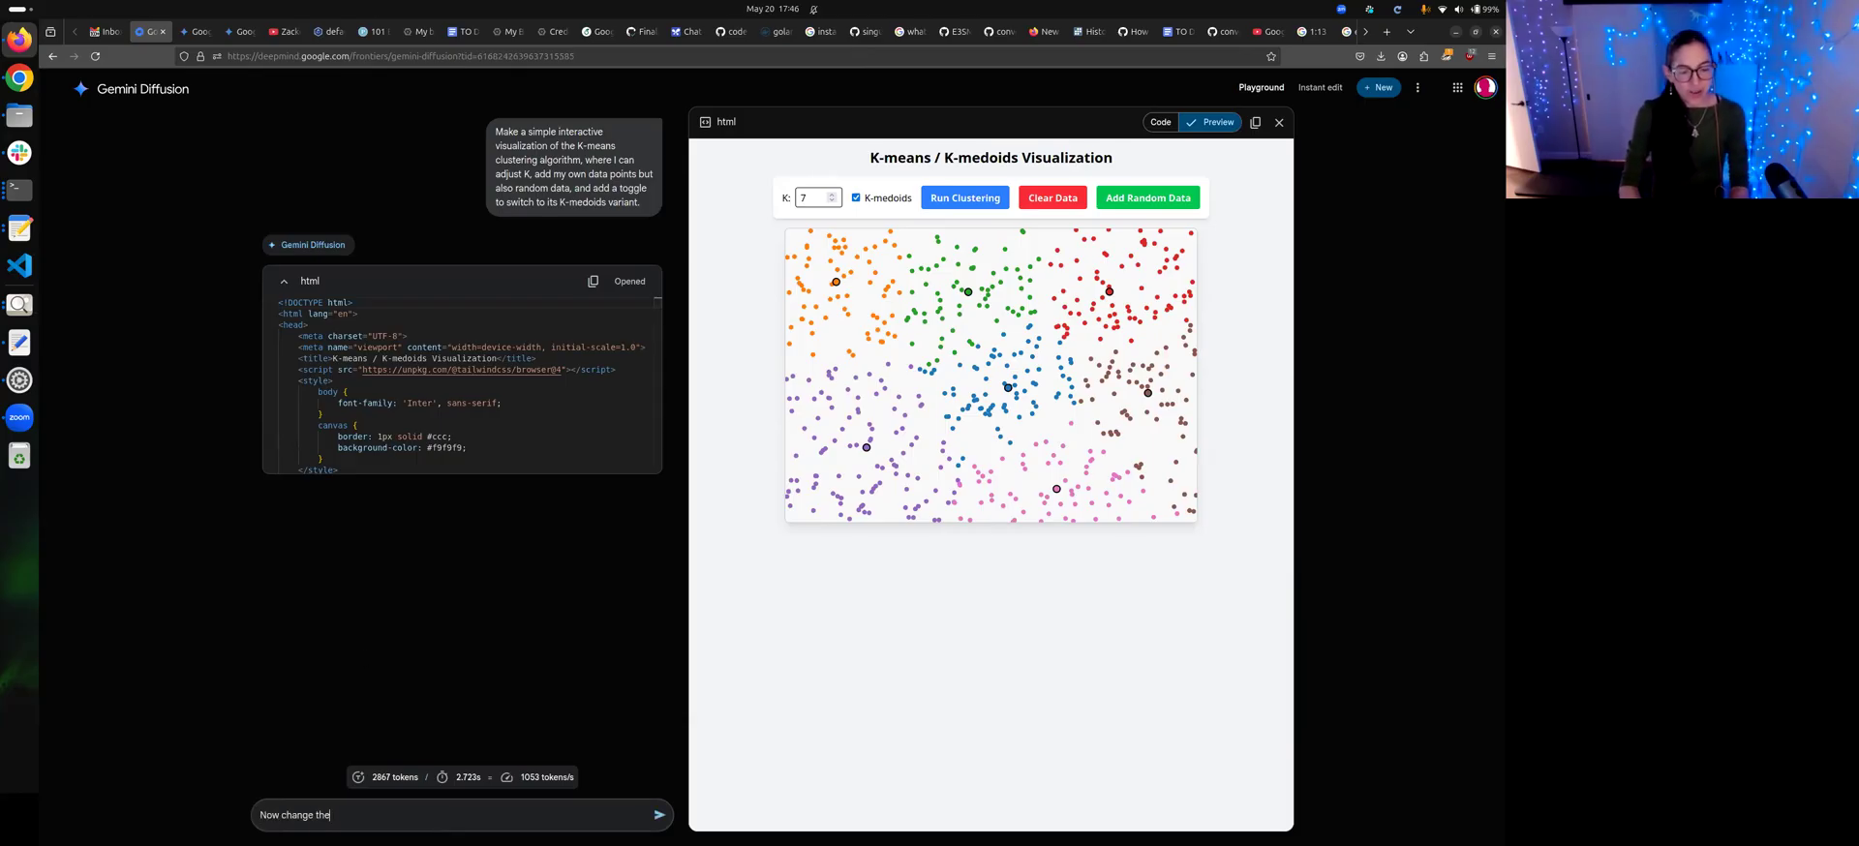
text( interface so the dat)
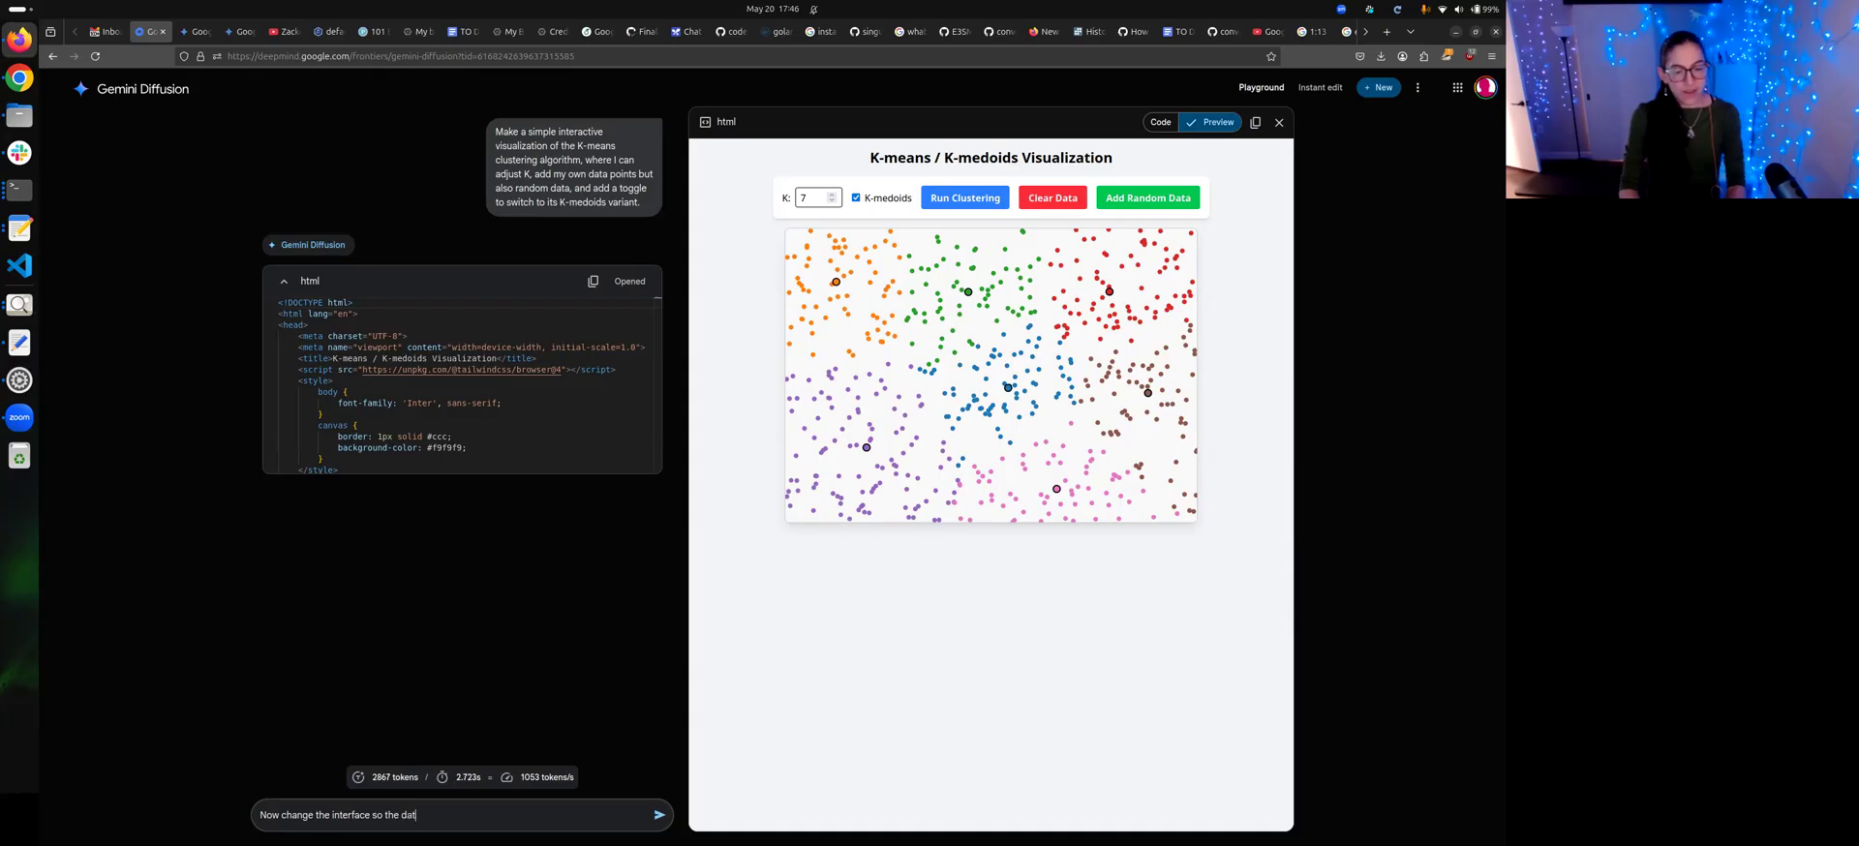
text(a generation i)
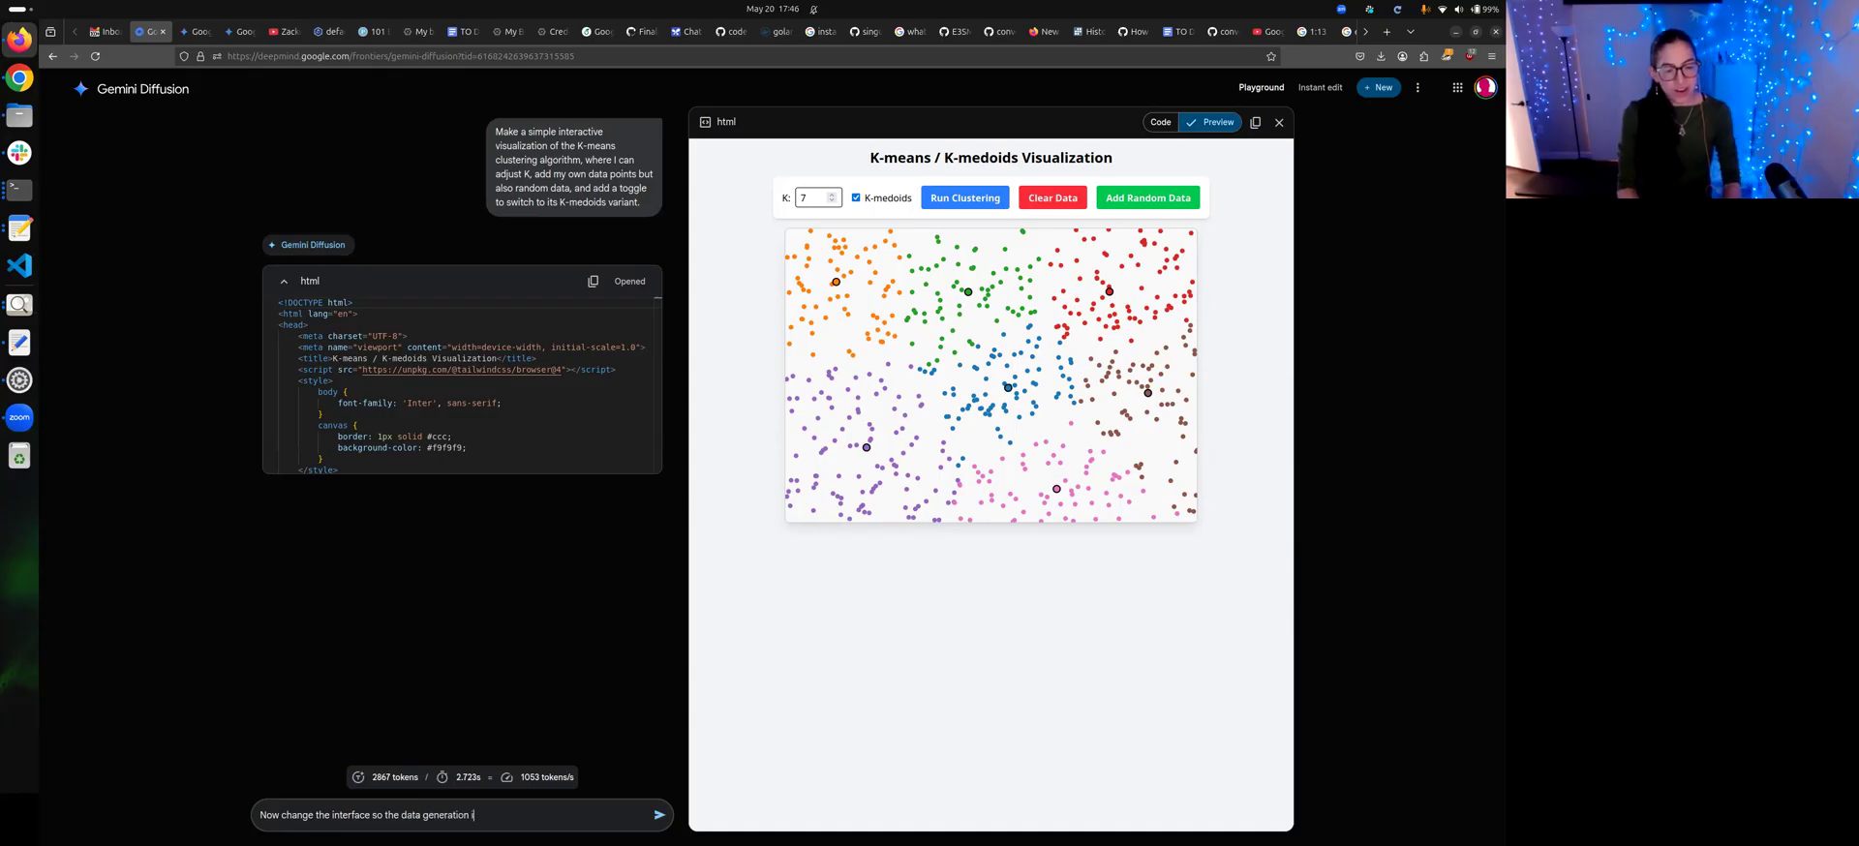
text(s not so random. I'd l)
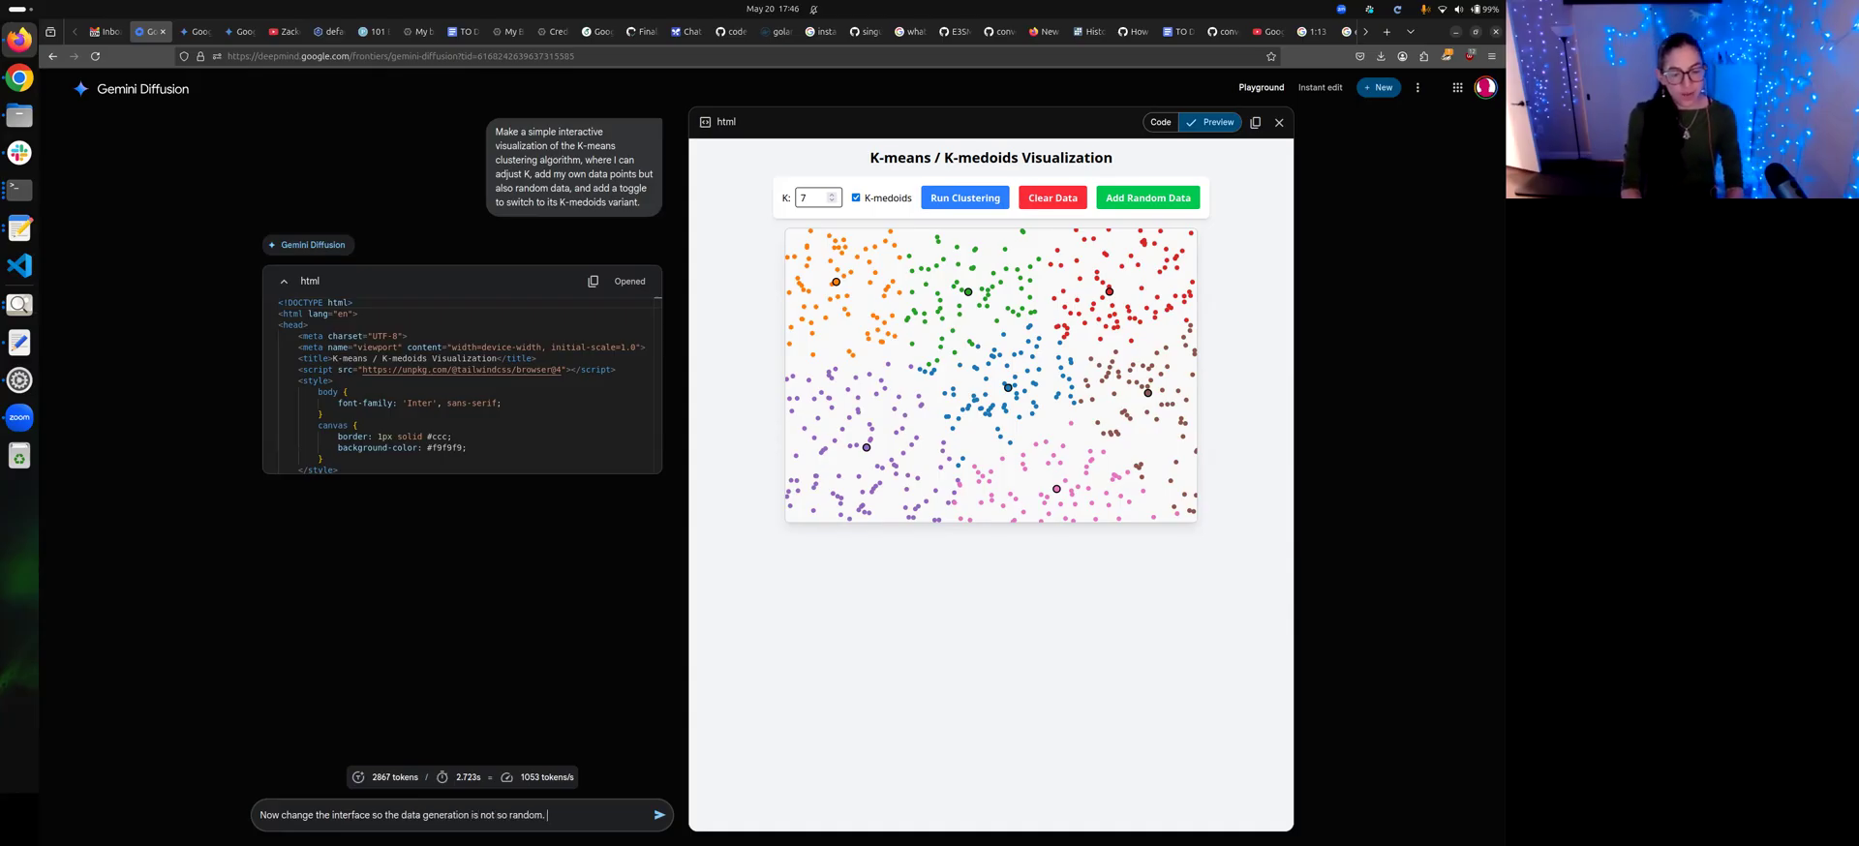
text(ike it to look like cellular expression data.)
- Send the request for clustered, cellular-expression-like data generation instead of uniformly random points
key(Return)
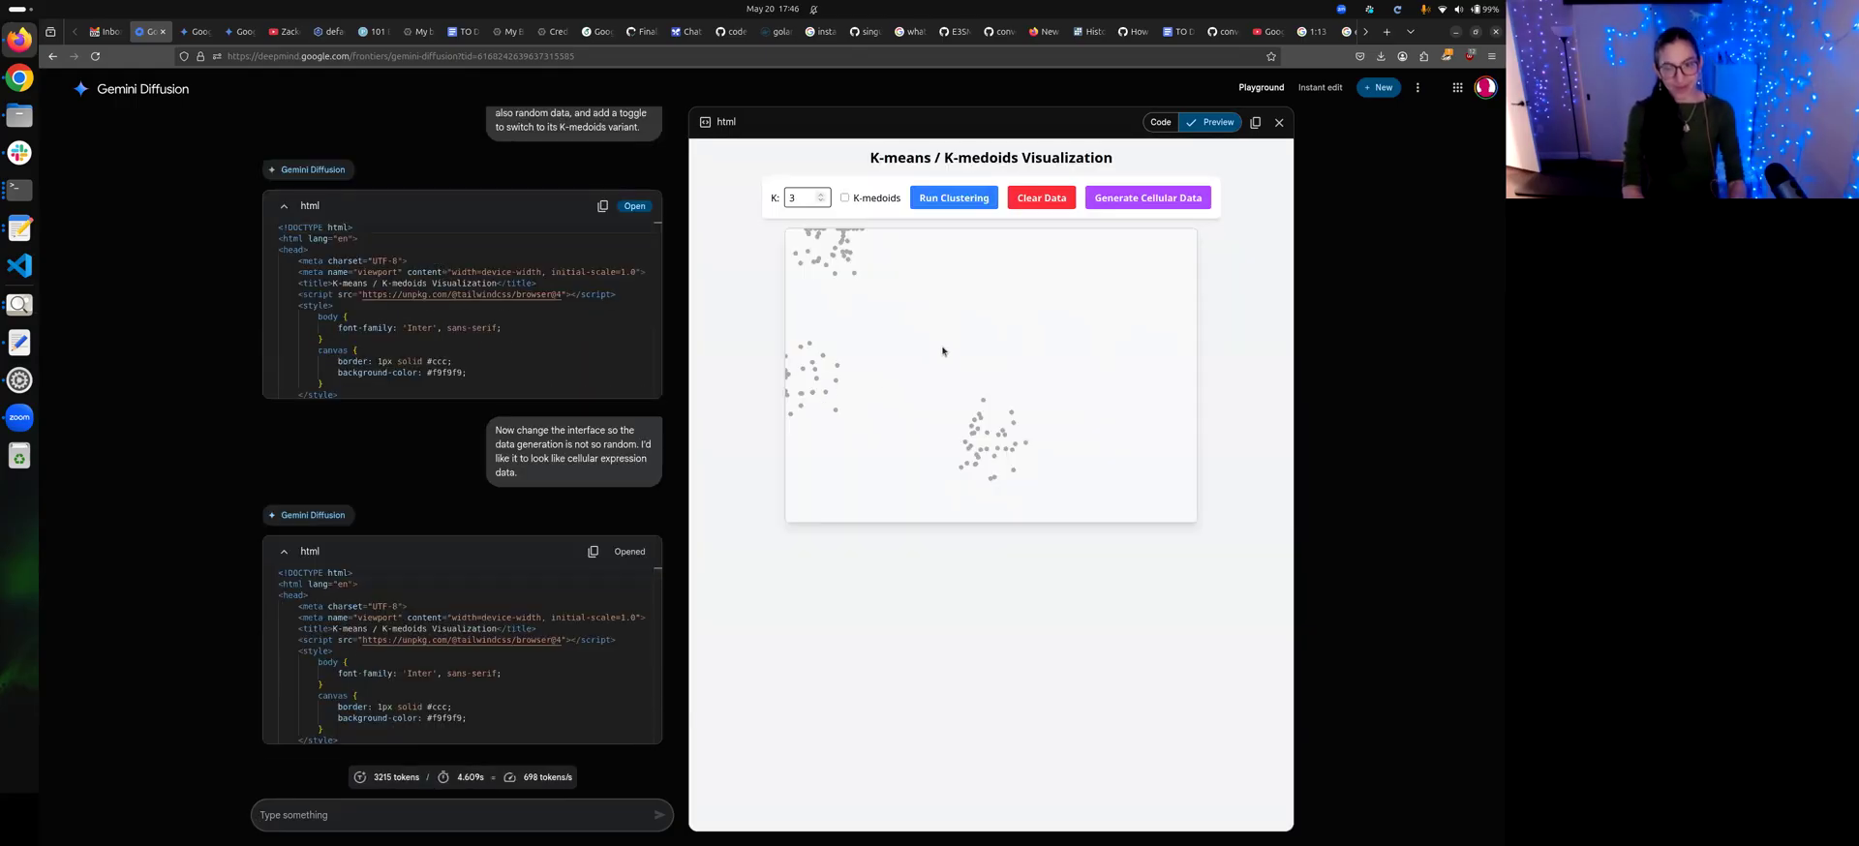
- Generate cellular data, cluster it into four groups, and start drafting 'Now make an interface that uses'
click(1121, 198)
click(1121, 197)
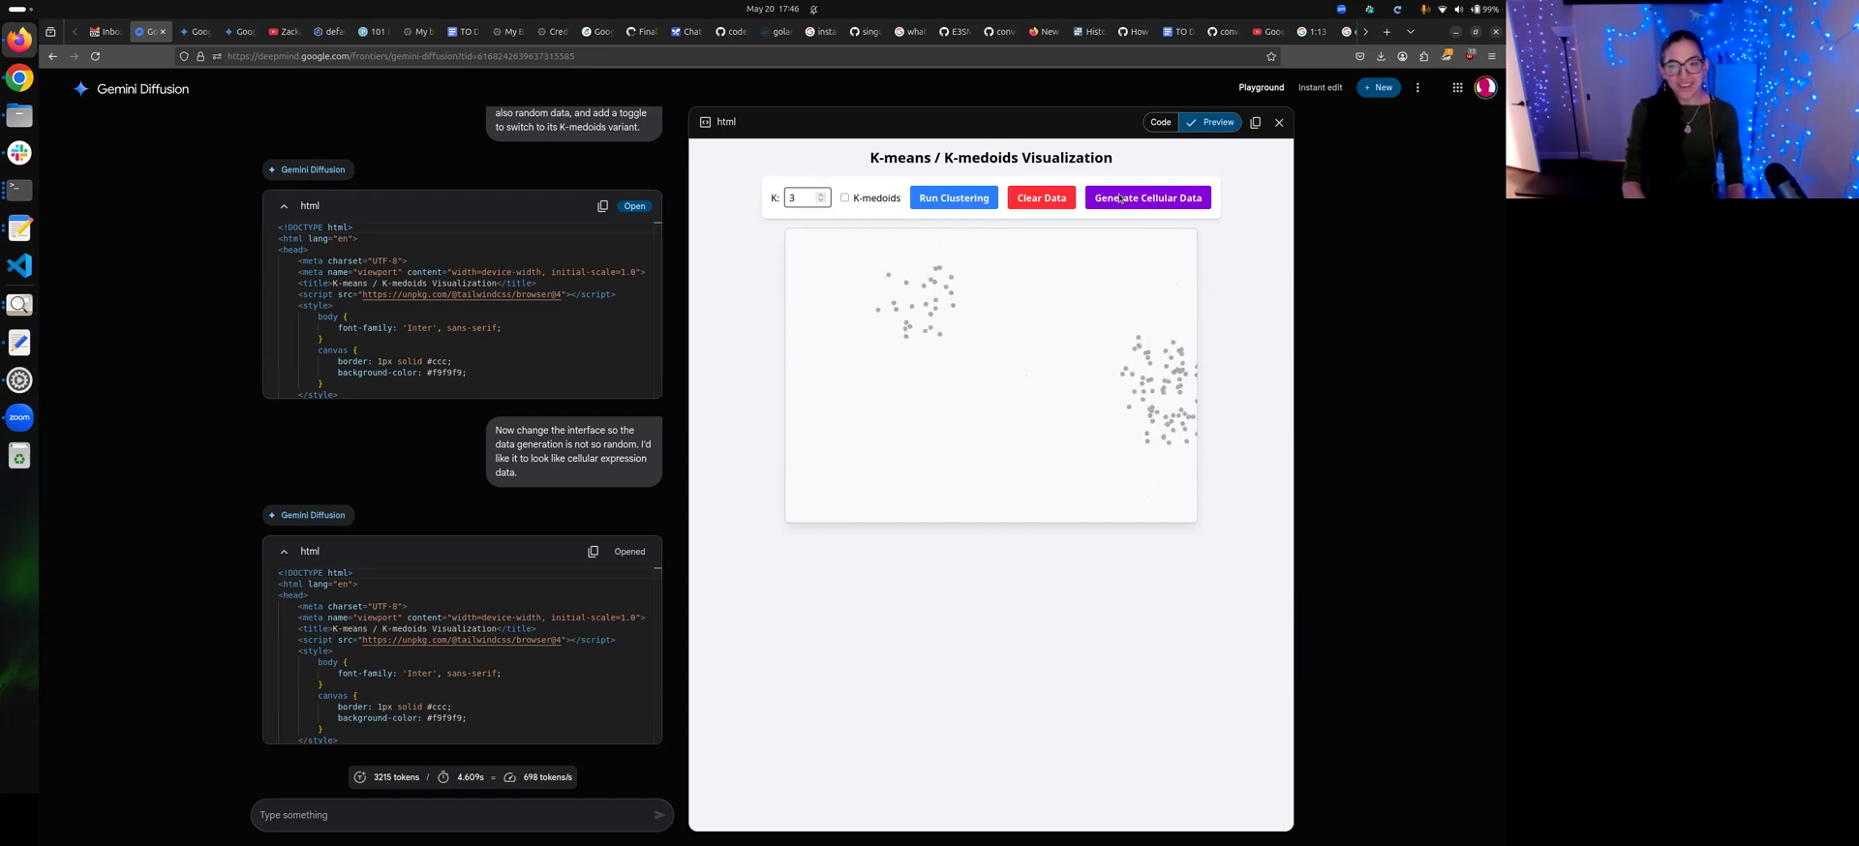
click(1121, 198)
click(973, 200)
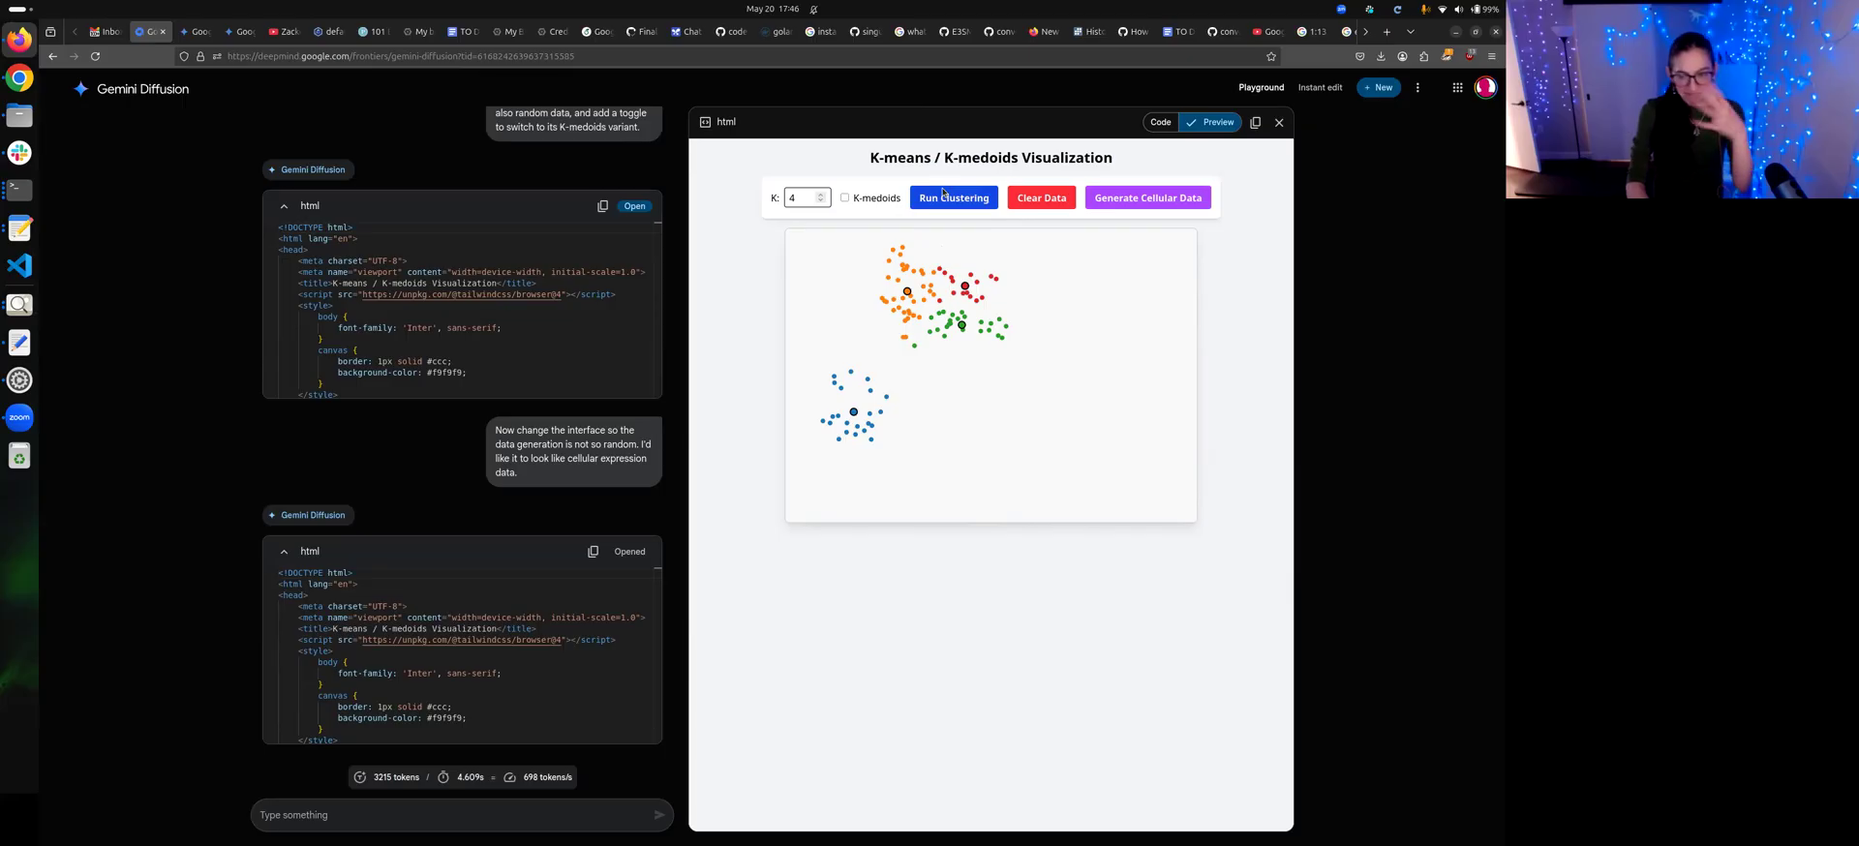
click(538, 815)
text(Now make an int)
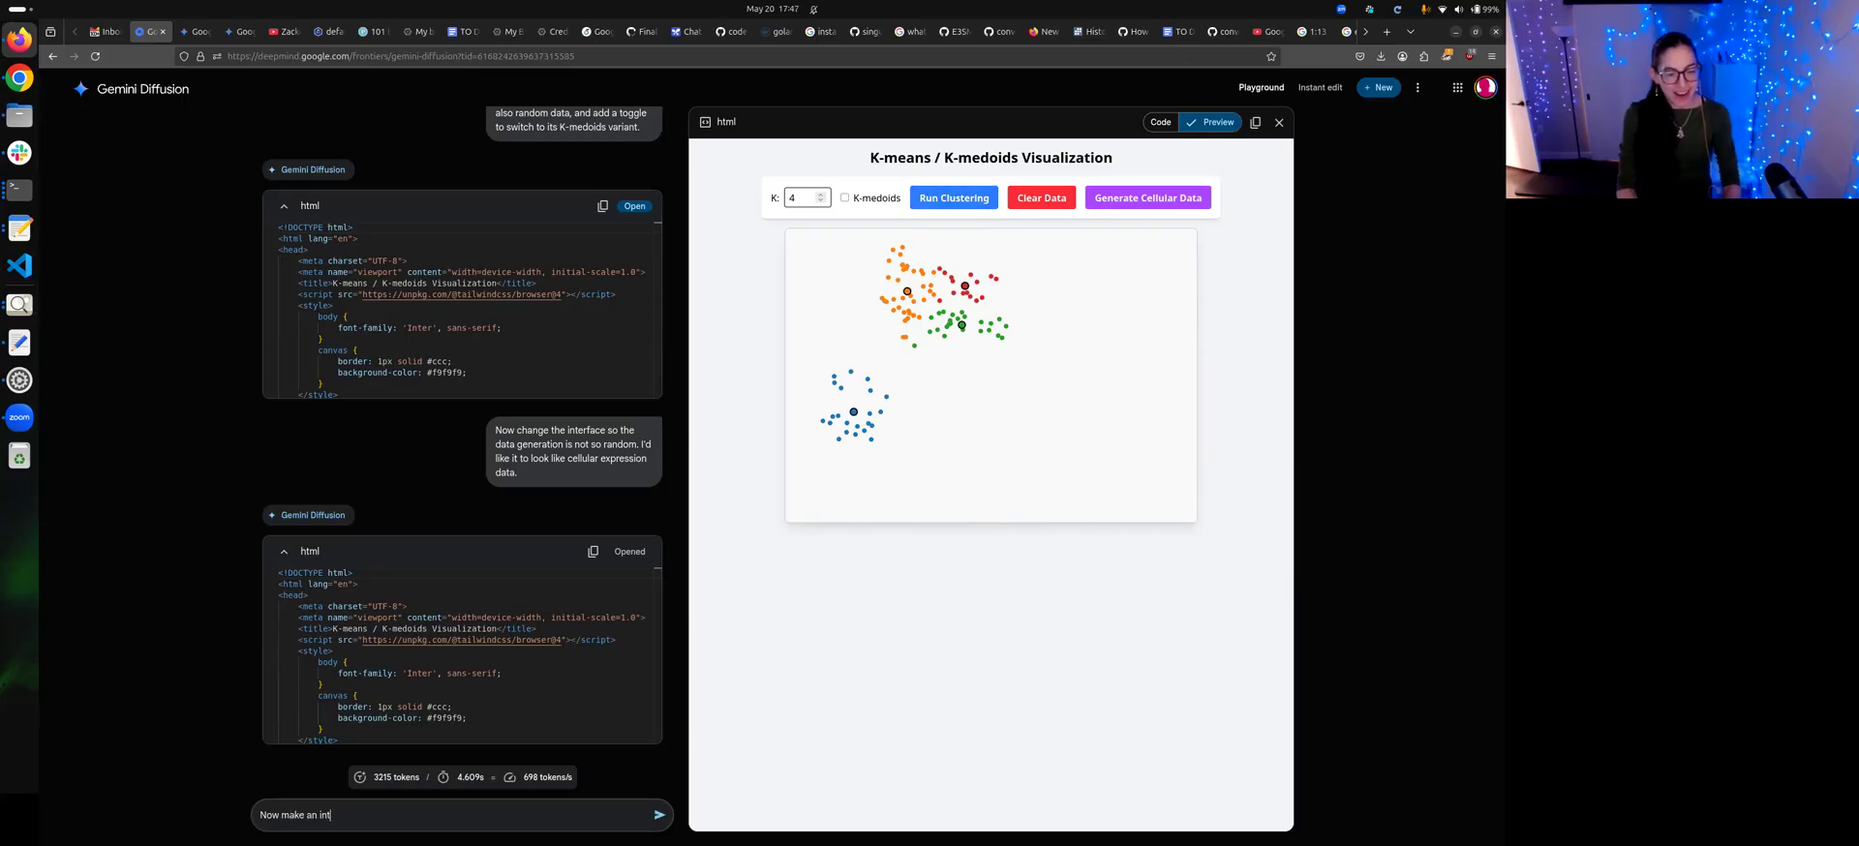
text(erface that uses)
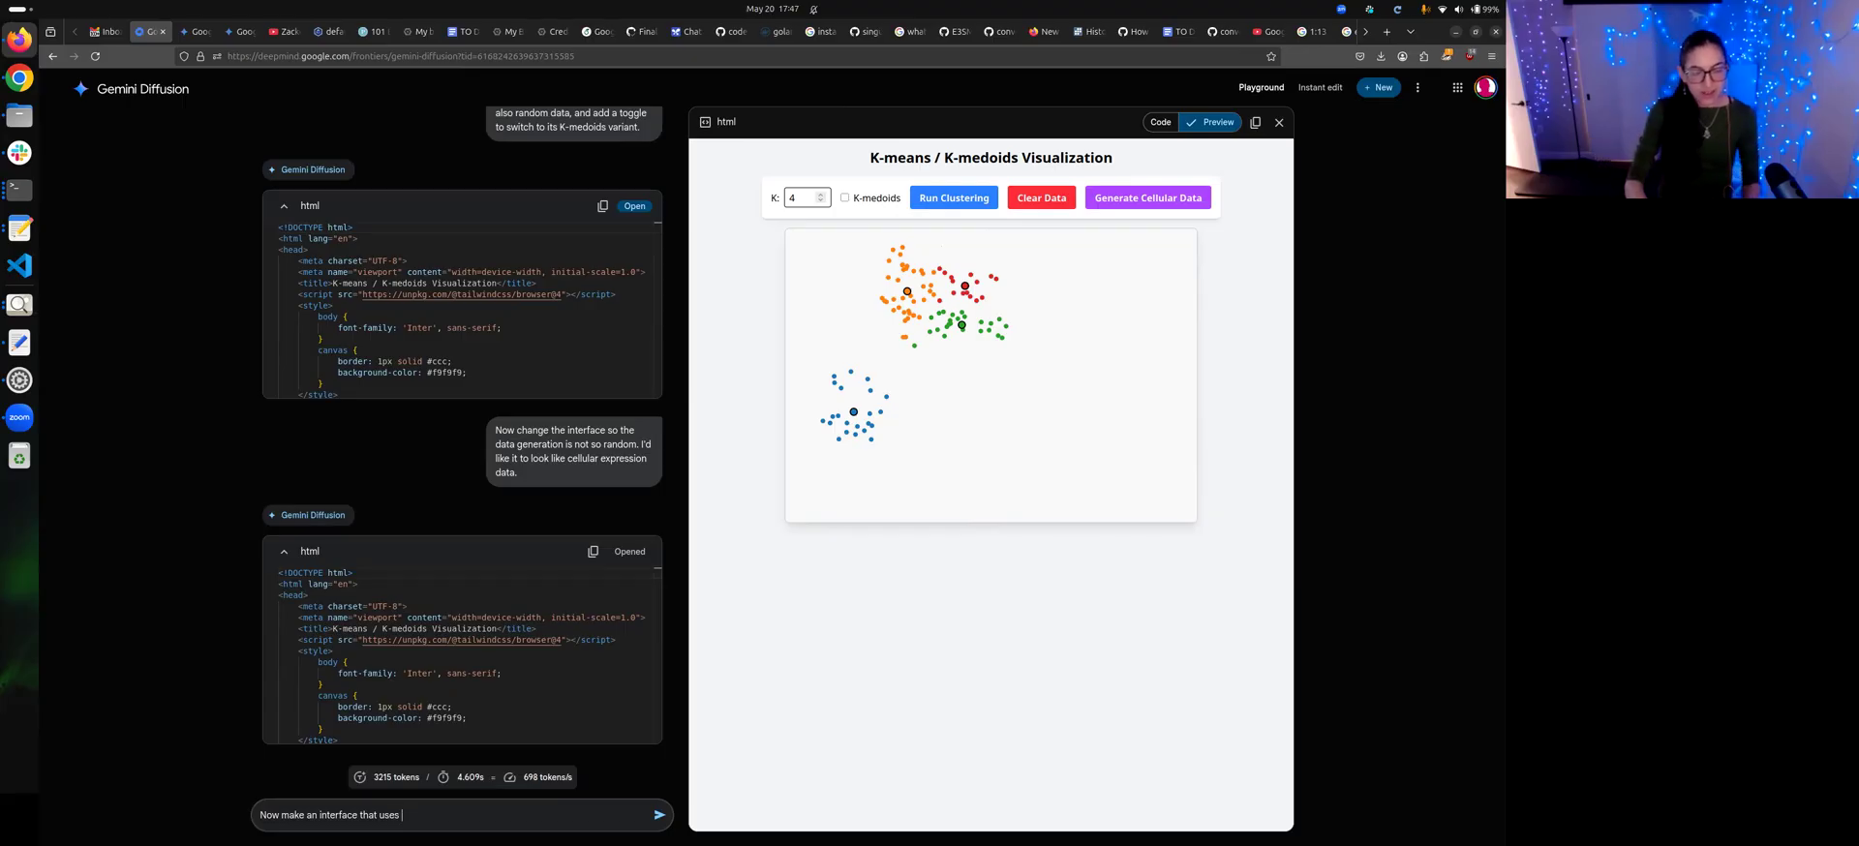
- Search Google for 'biology community clustering algorithm' in a new tab, then return to Gemini Diffusion
key(ctrl+t)
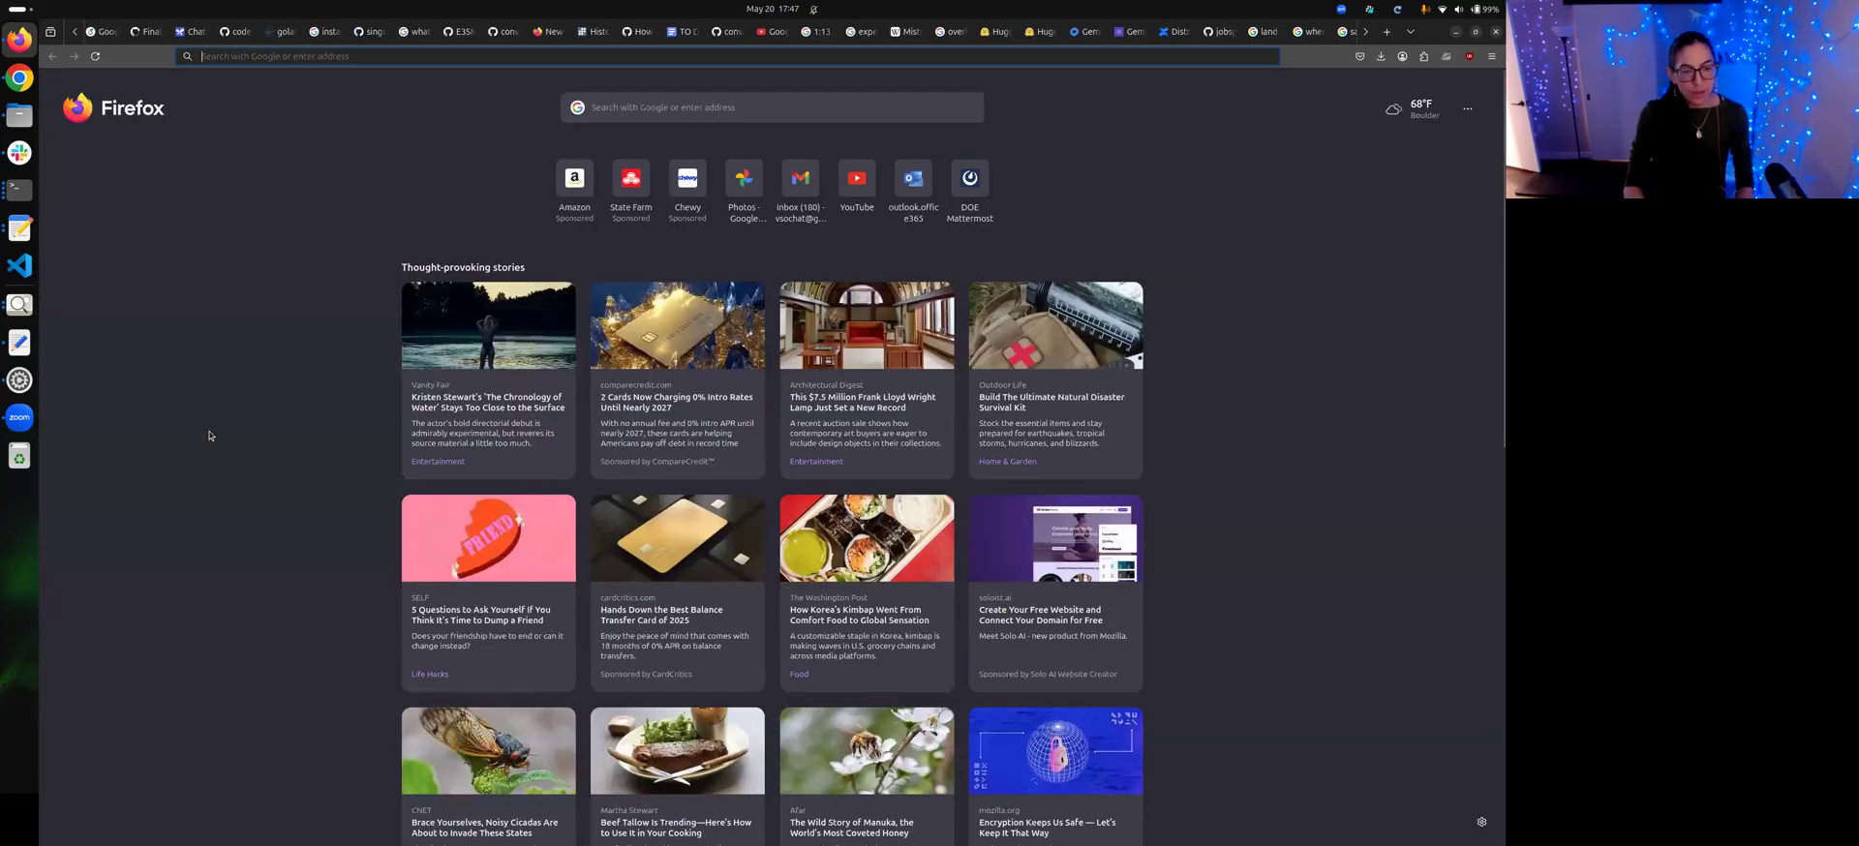
text(biology community)
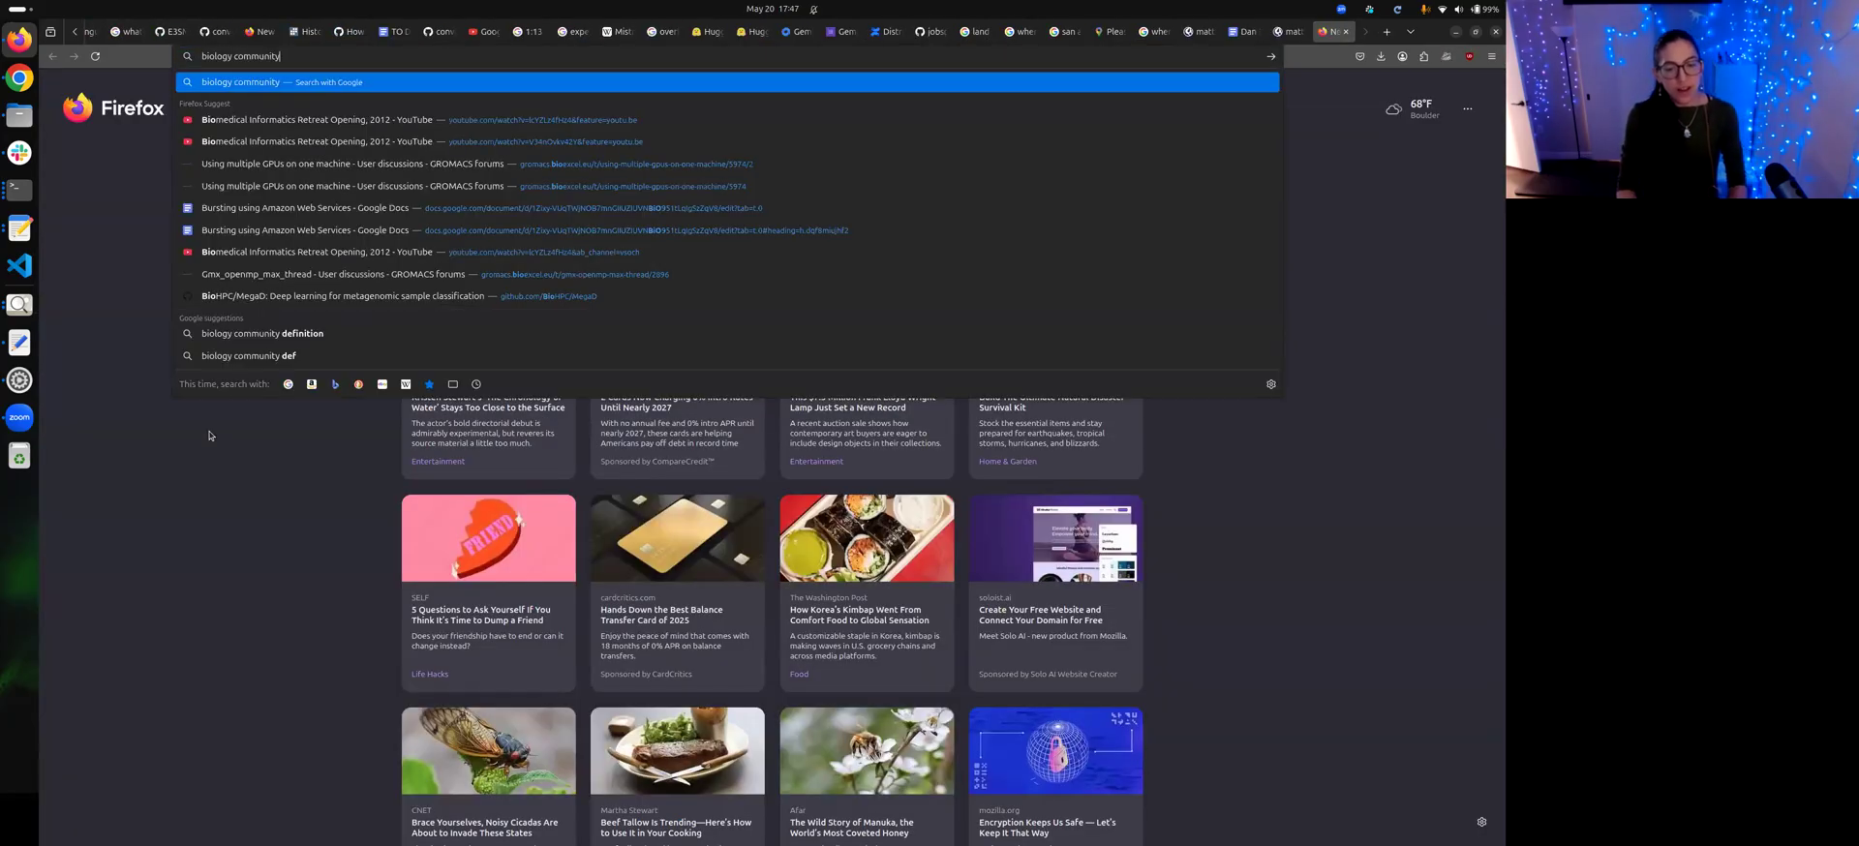
text( clustering algorithm)
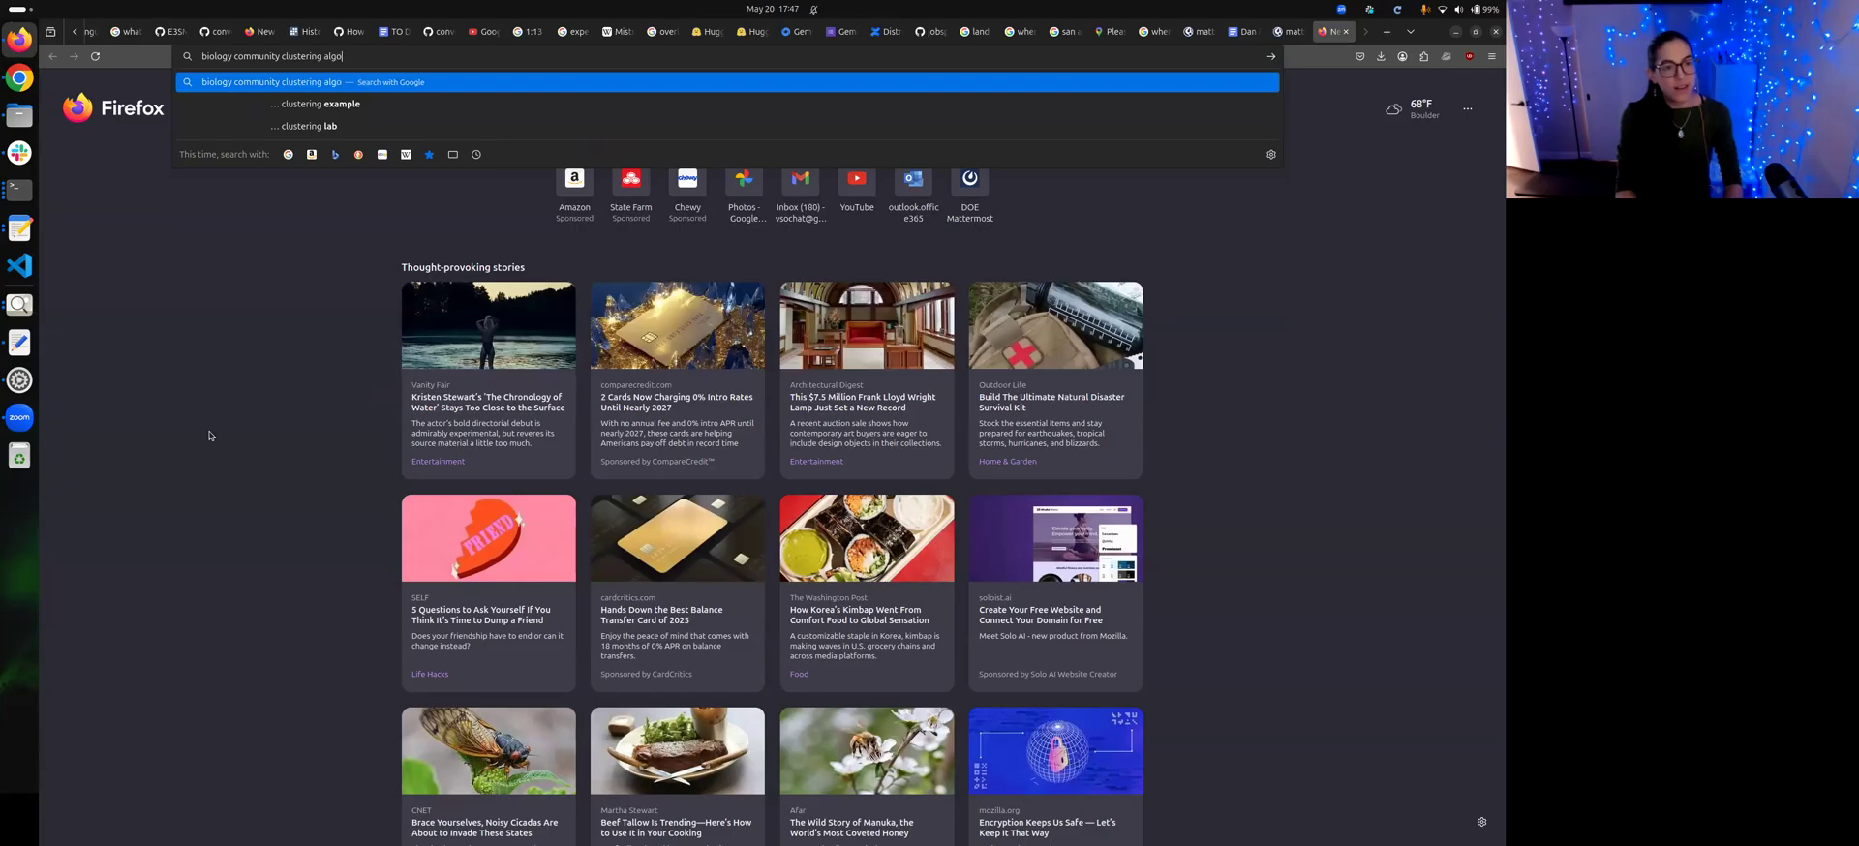
key(Return)
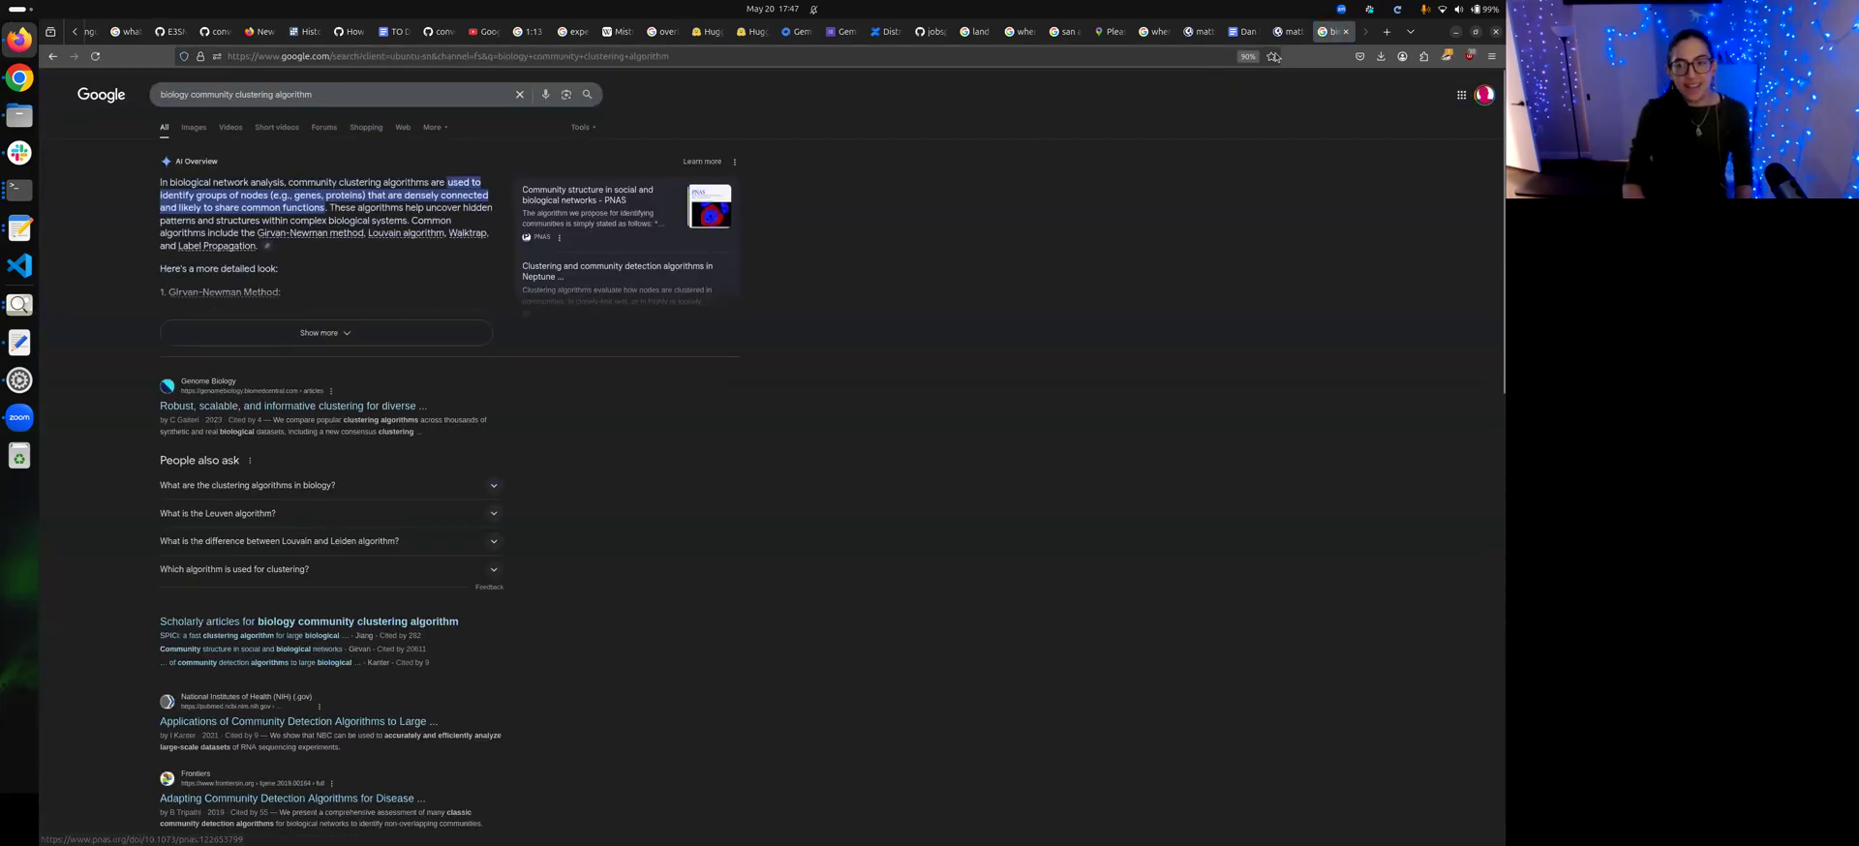
key(alt+1)
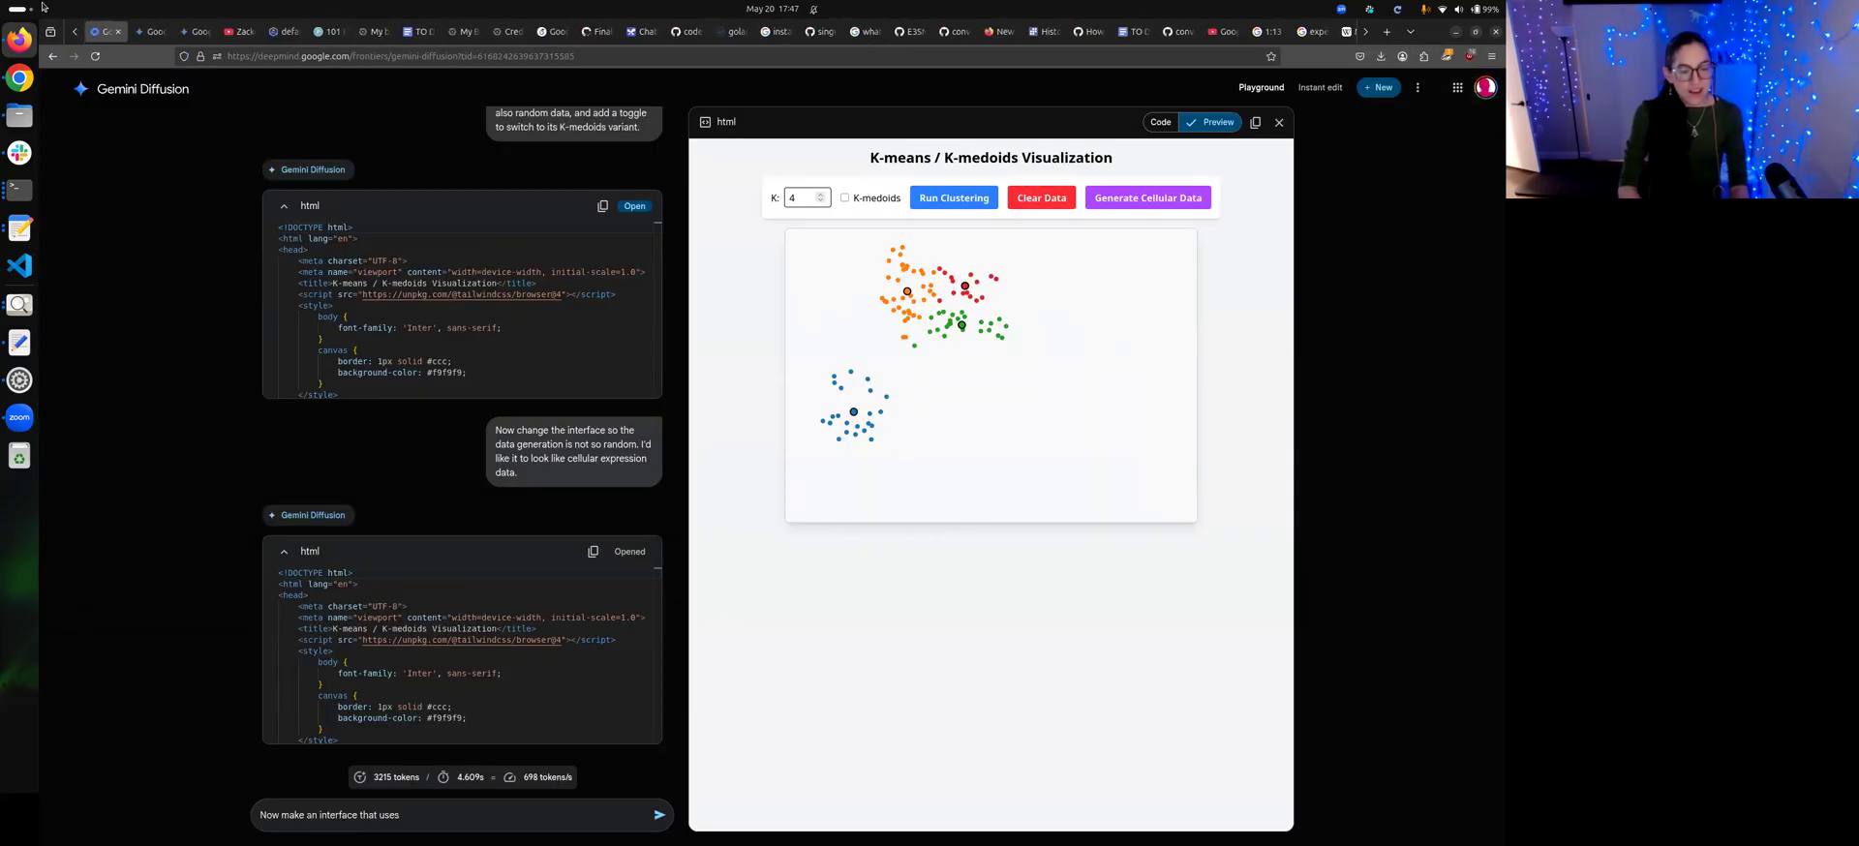
- Send the prompt 'Now make an interface that uses tSNE to interactively cluster random data.'
click(486, 814)
text(t)
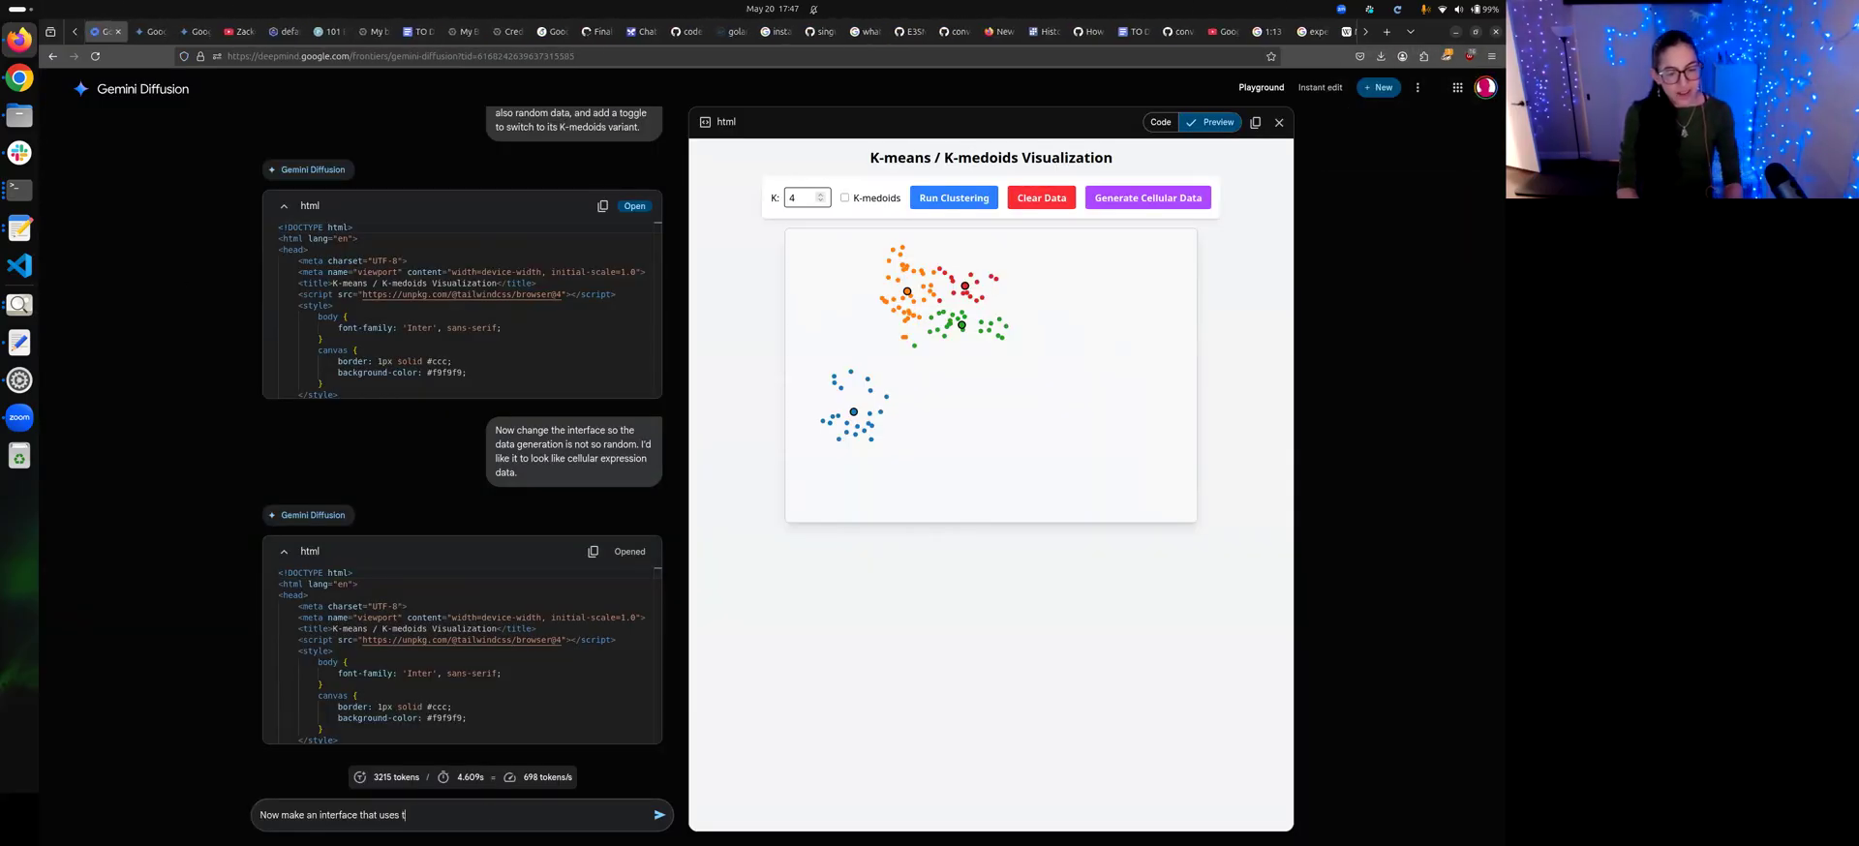
text(SNE to interactively cluster random data.)
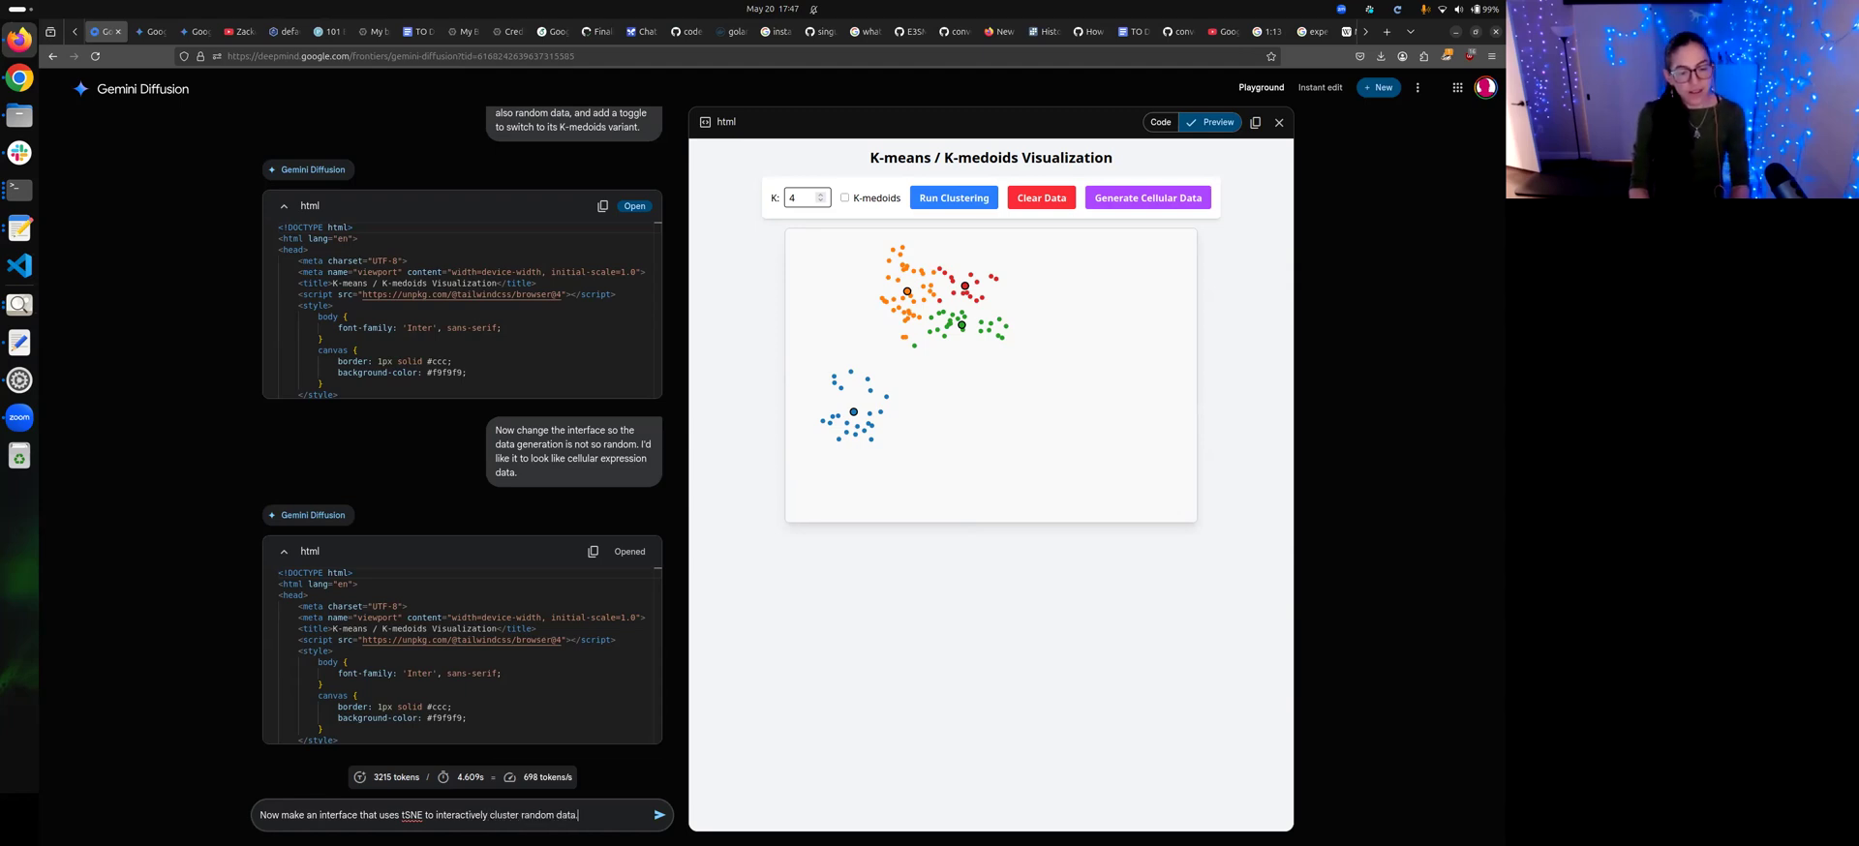
key(Return)
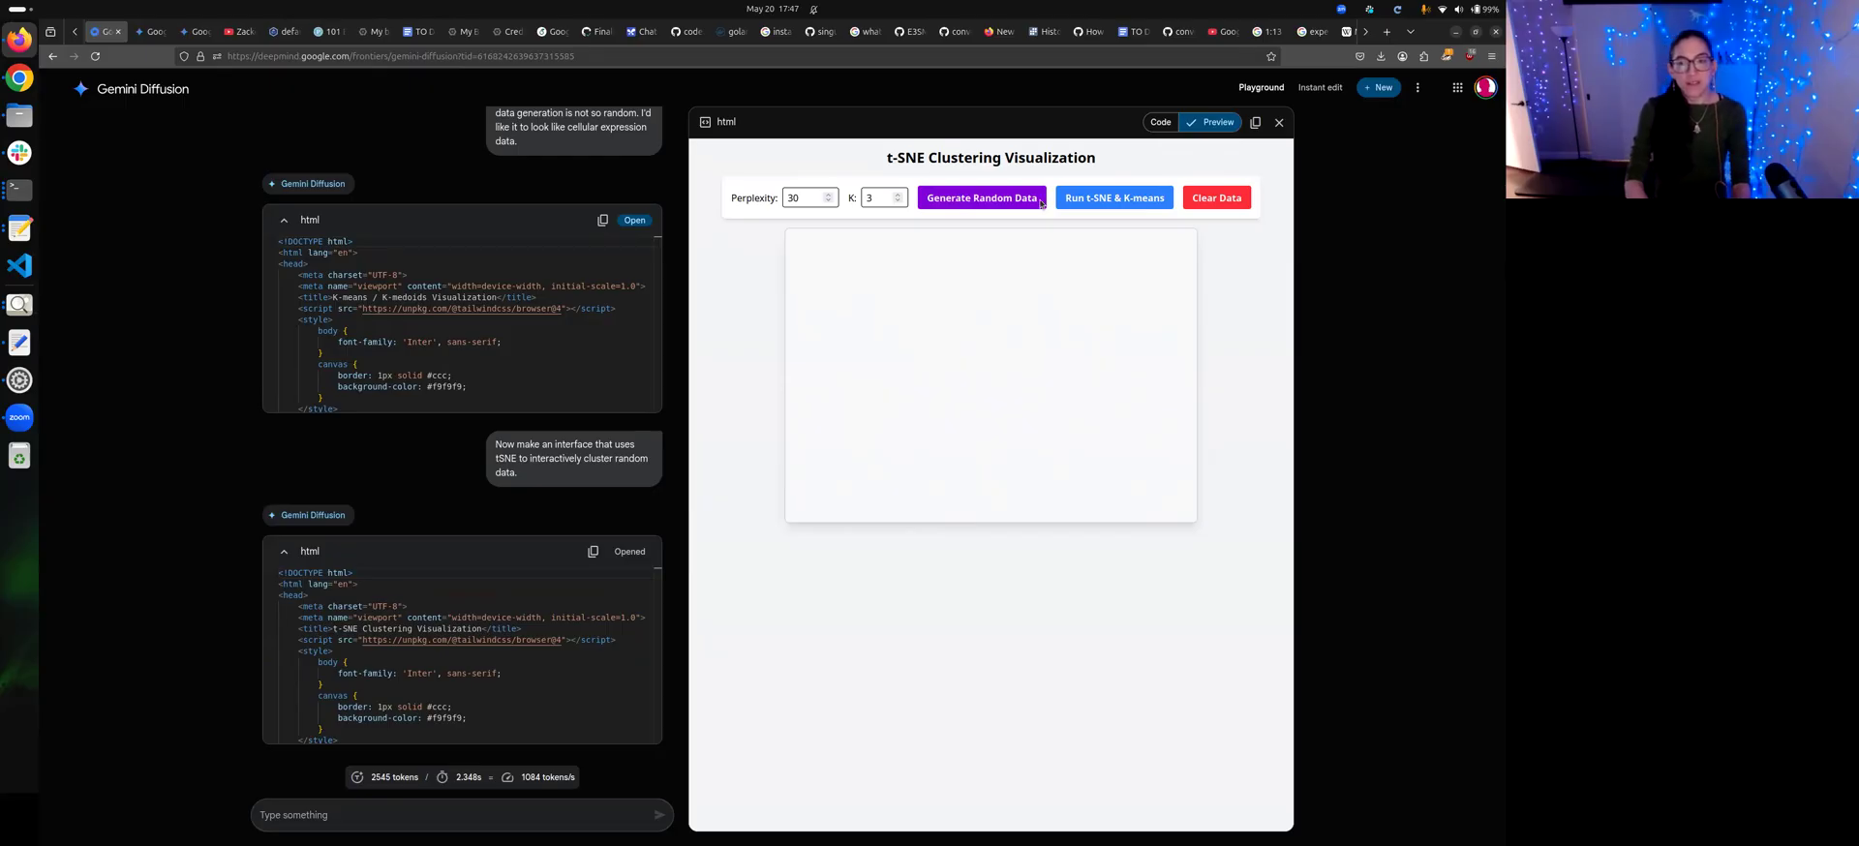
- Generate random data, run t-SNE & K-means clustering on it, then clear the points
click(1036, 201)
click(1089, 204)
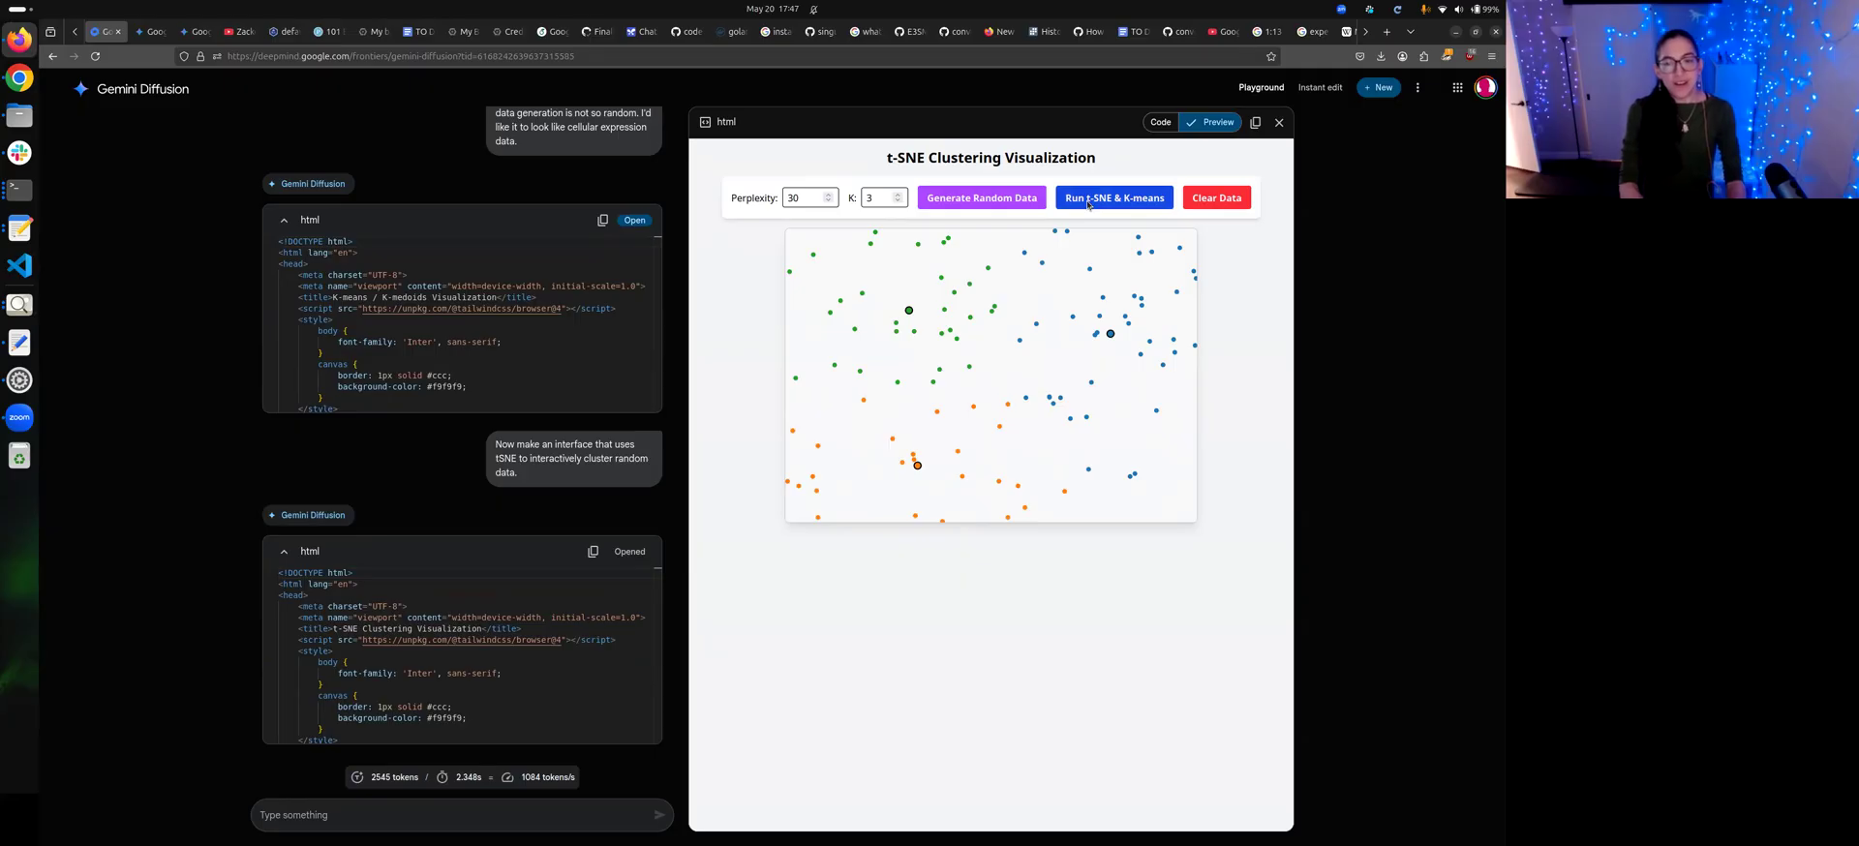
click(1221, 199)
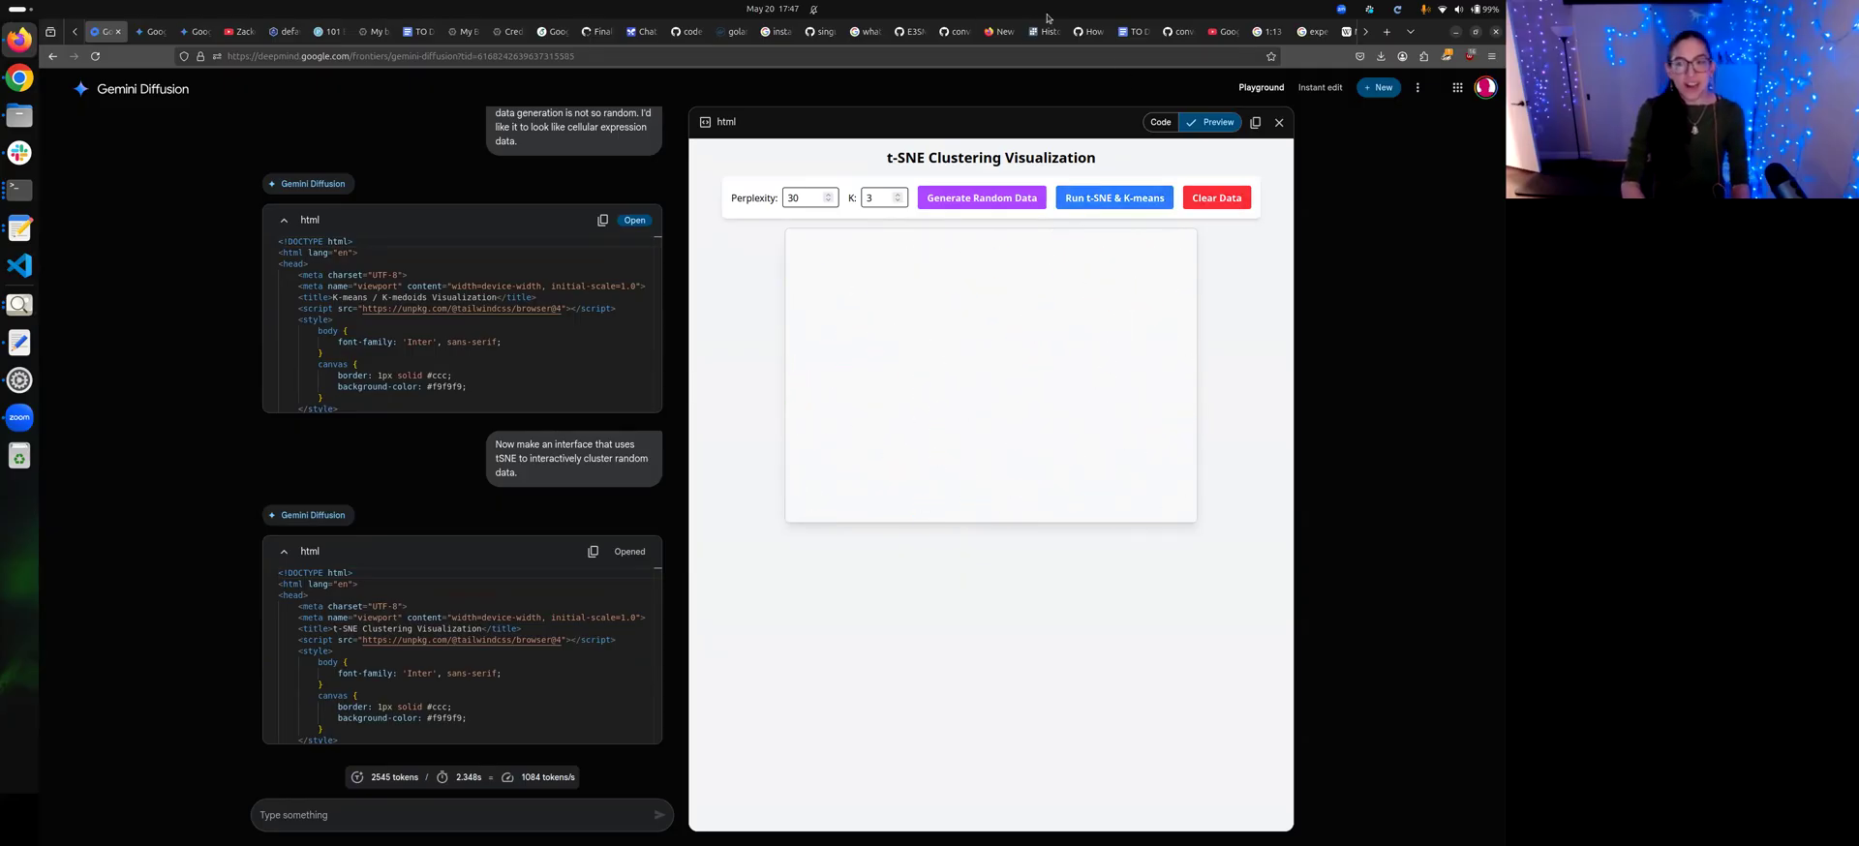
- Review the t-SNE app's source code end to end, then return to the empty start page
click(1161, 123)
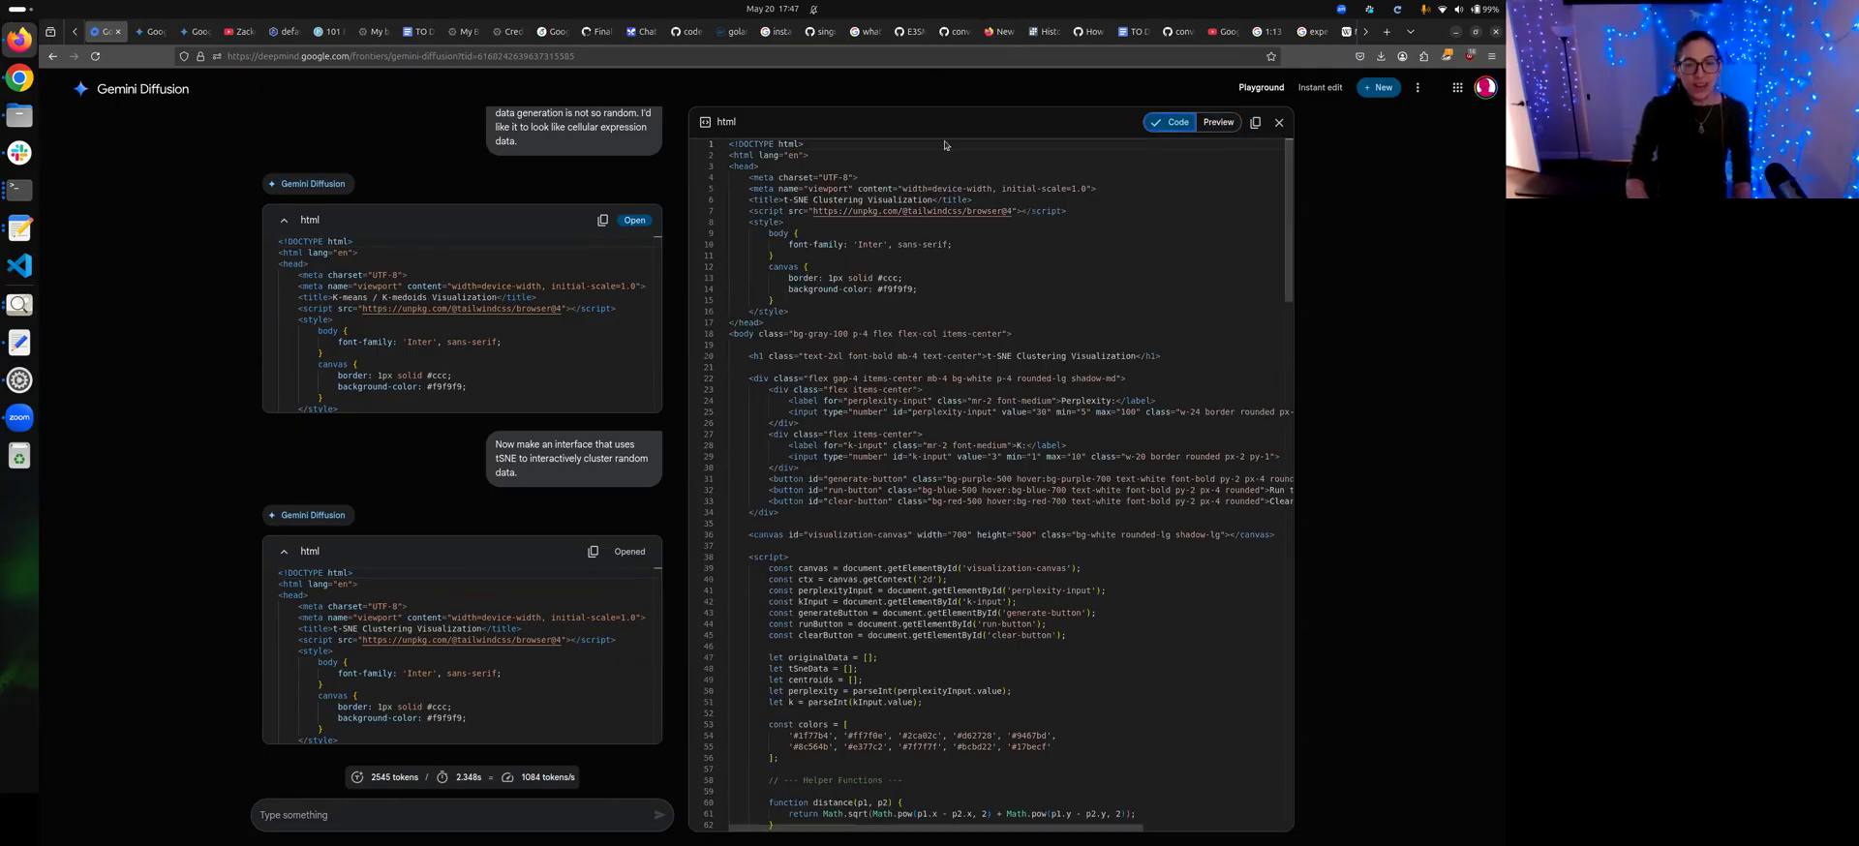
click(772, 266)
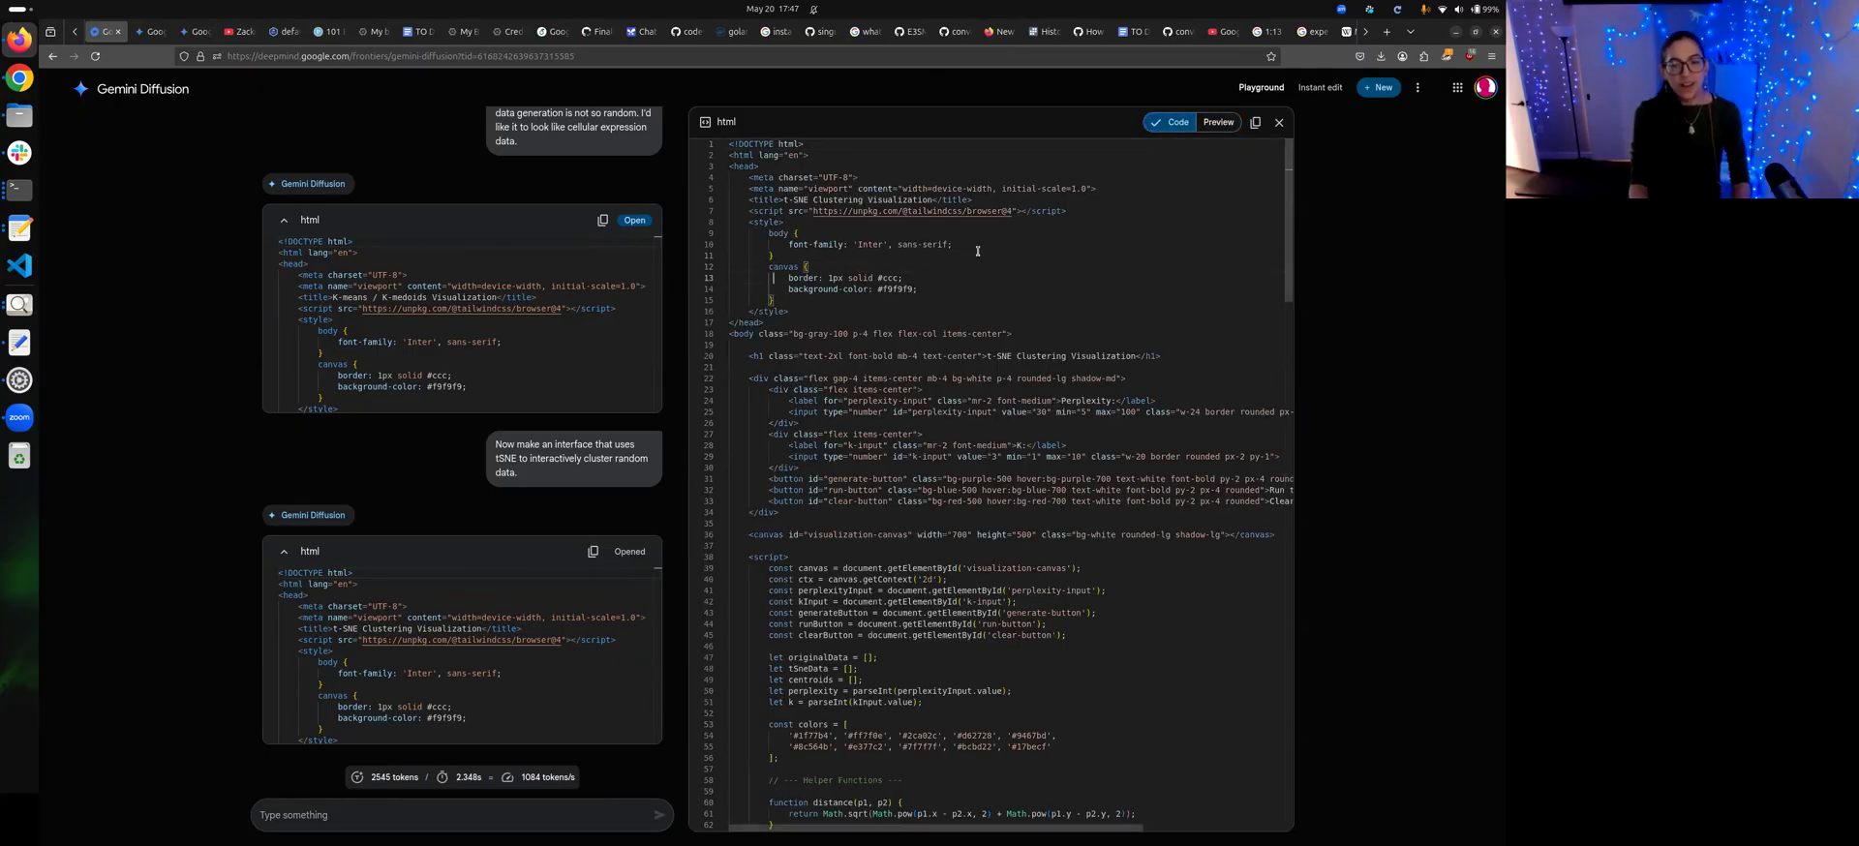
key(Page_Down)
key(Page_Down)
key(Page_Down)
key(Page_Down)
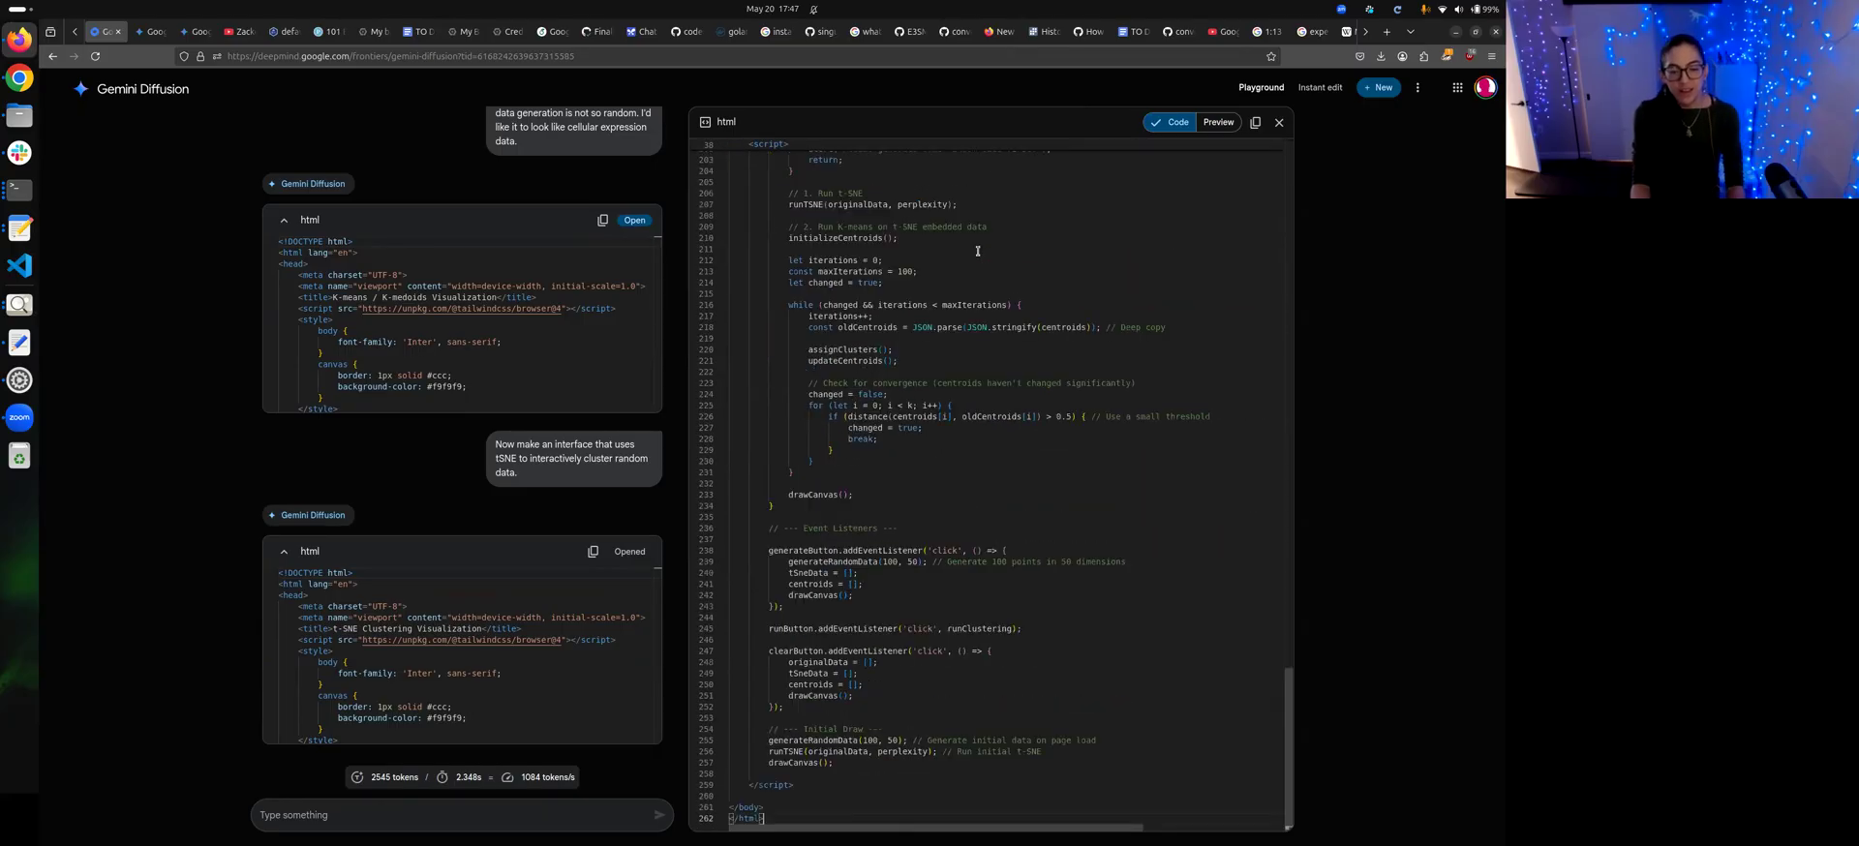
key(Page_Up)
key(Page_Up)
key(Page_Up)
key(Page_Up)
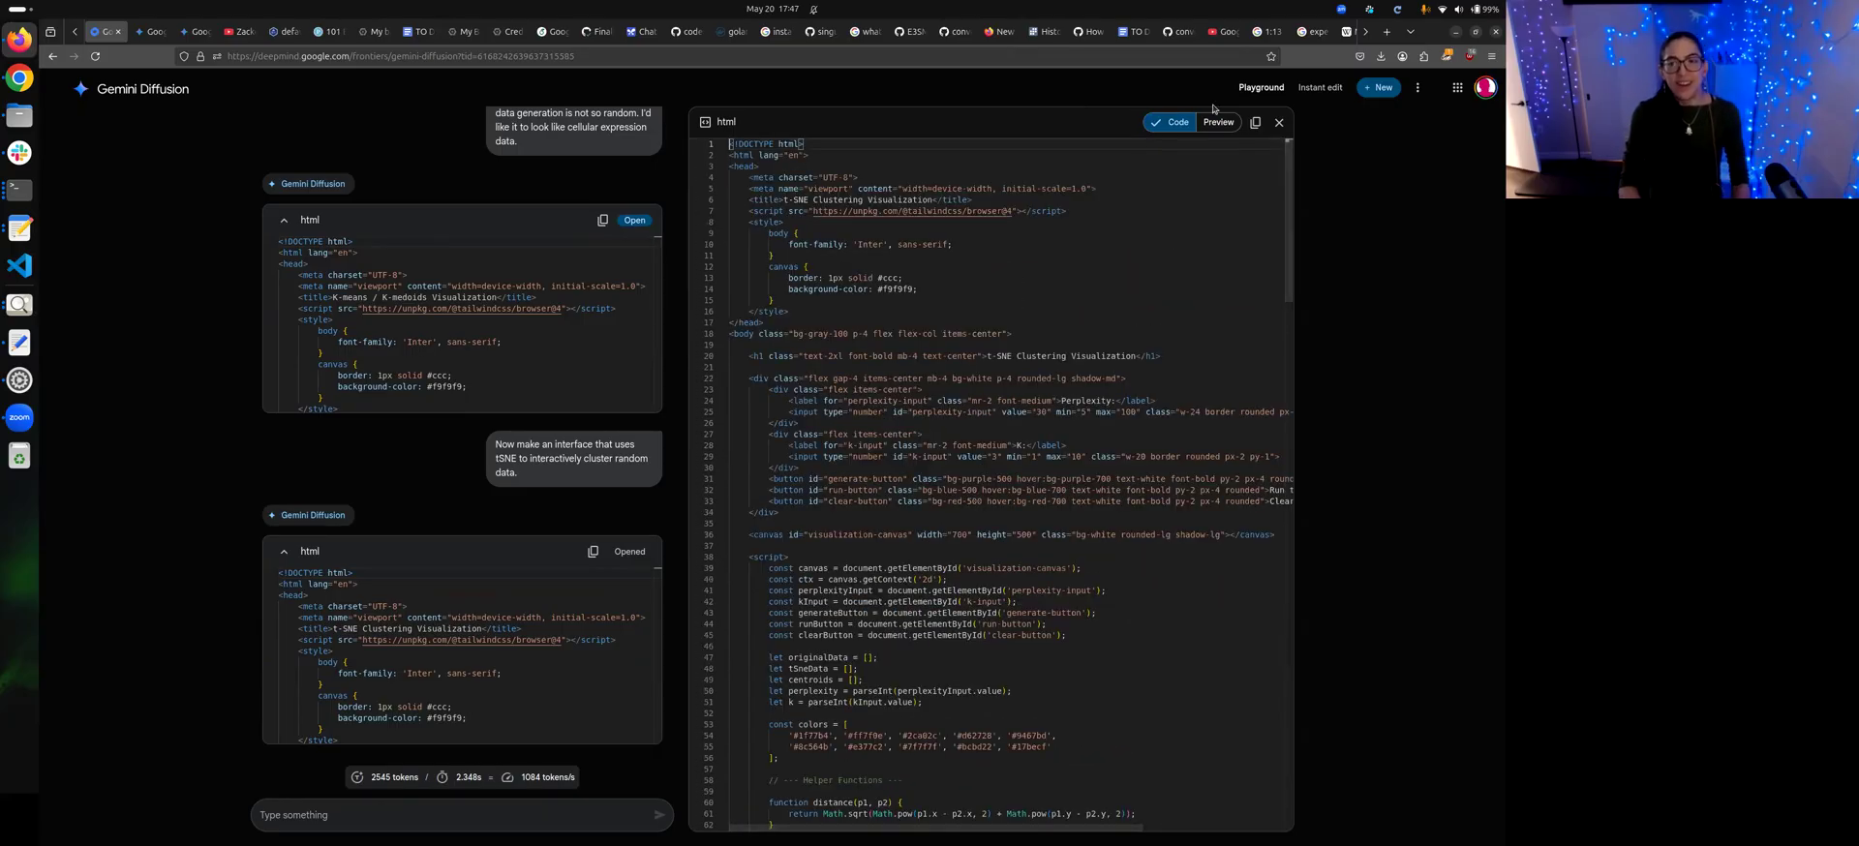
click(1245, 95)
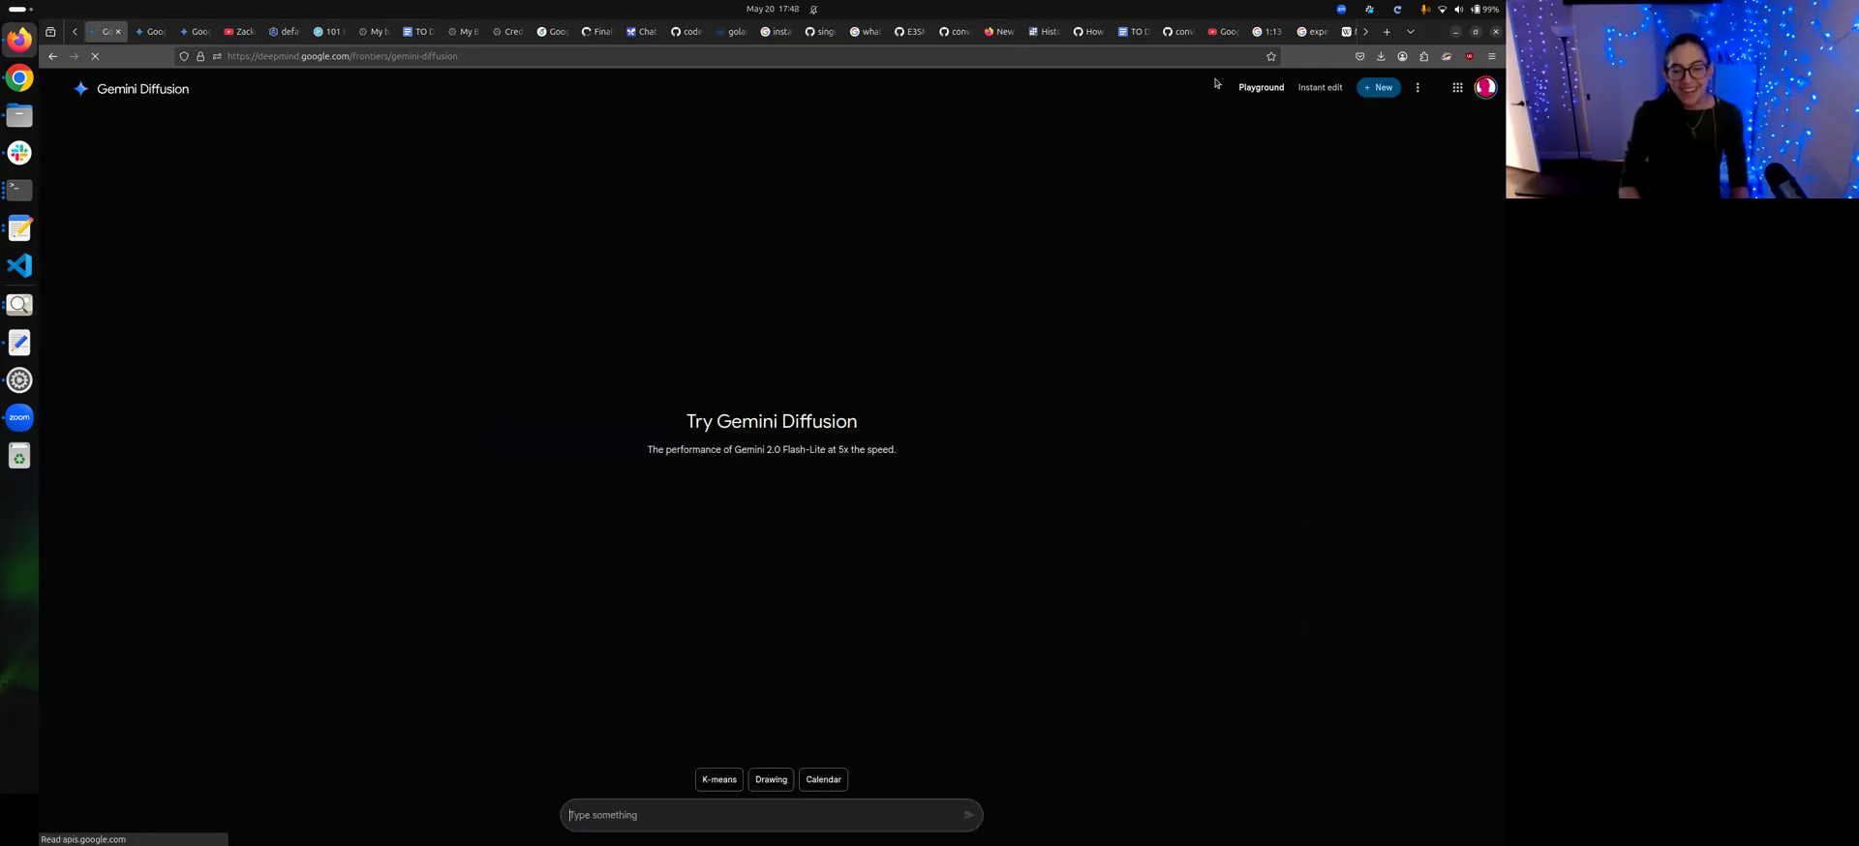
- Generate the sample drawing app, sketch red freehand strokes on its canvas, then return to Playground
click(772, 779)
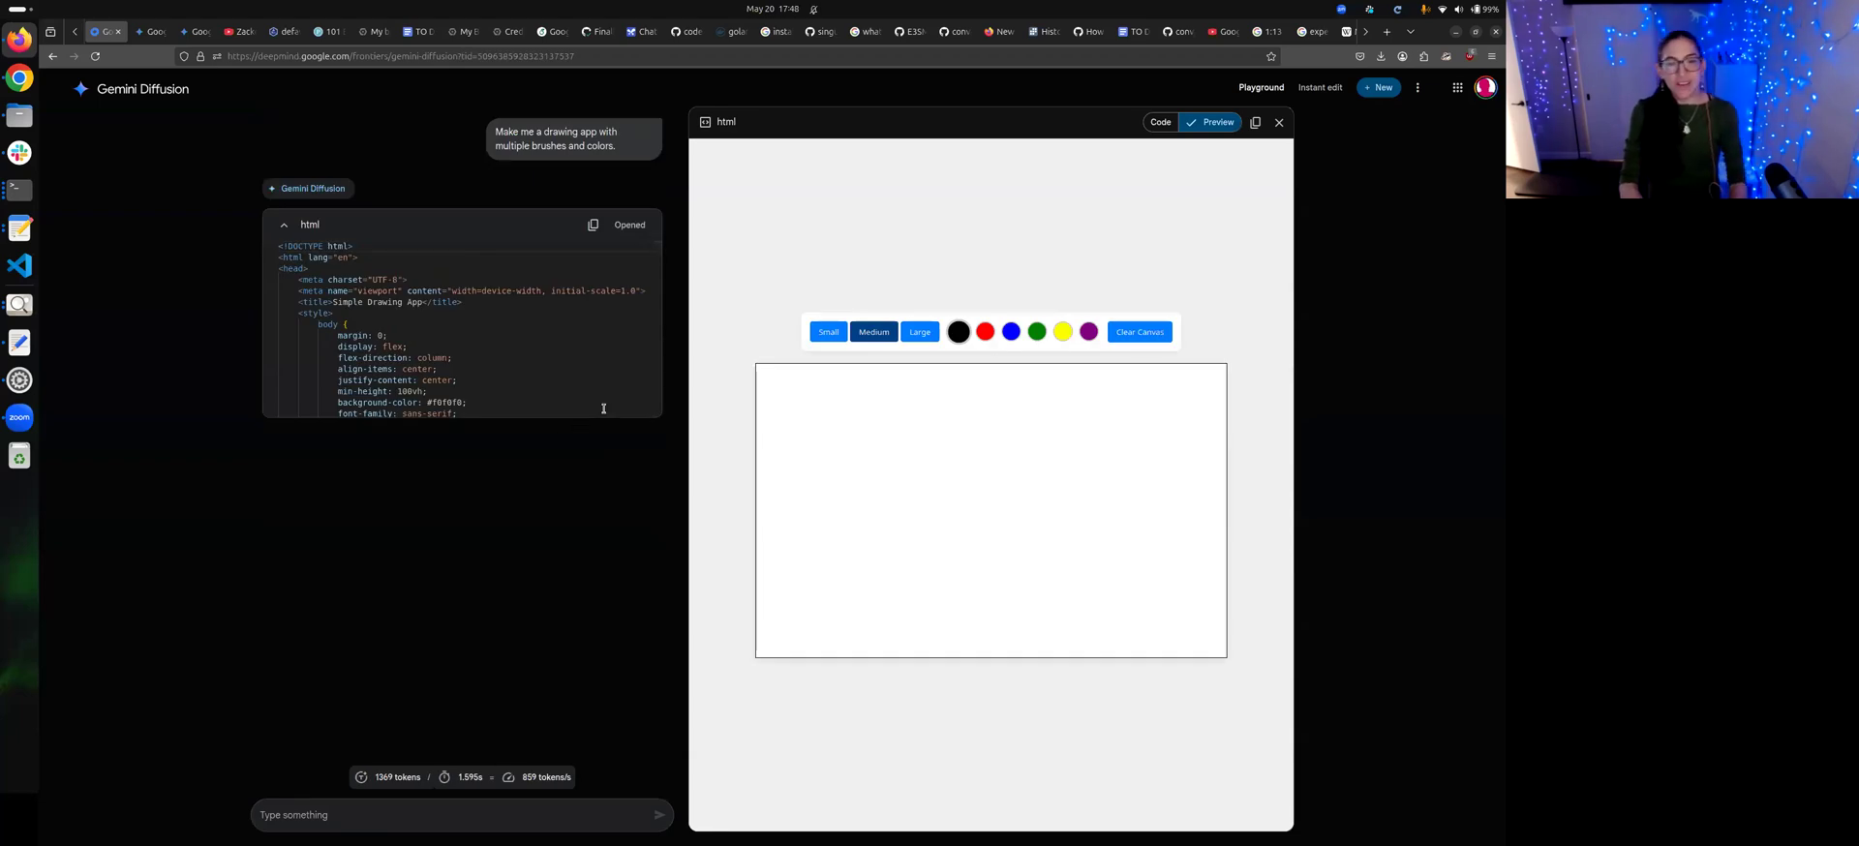
click(985, 332)
mouse_move(883, 414)
mouse_down()
mouse_move(885, 455)
mouse_move(964, 573)
mouse_move(946, 428)
mouse_move(886, 426)
mouse_move(1039, 545)
mouse_up()
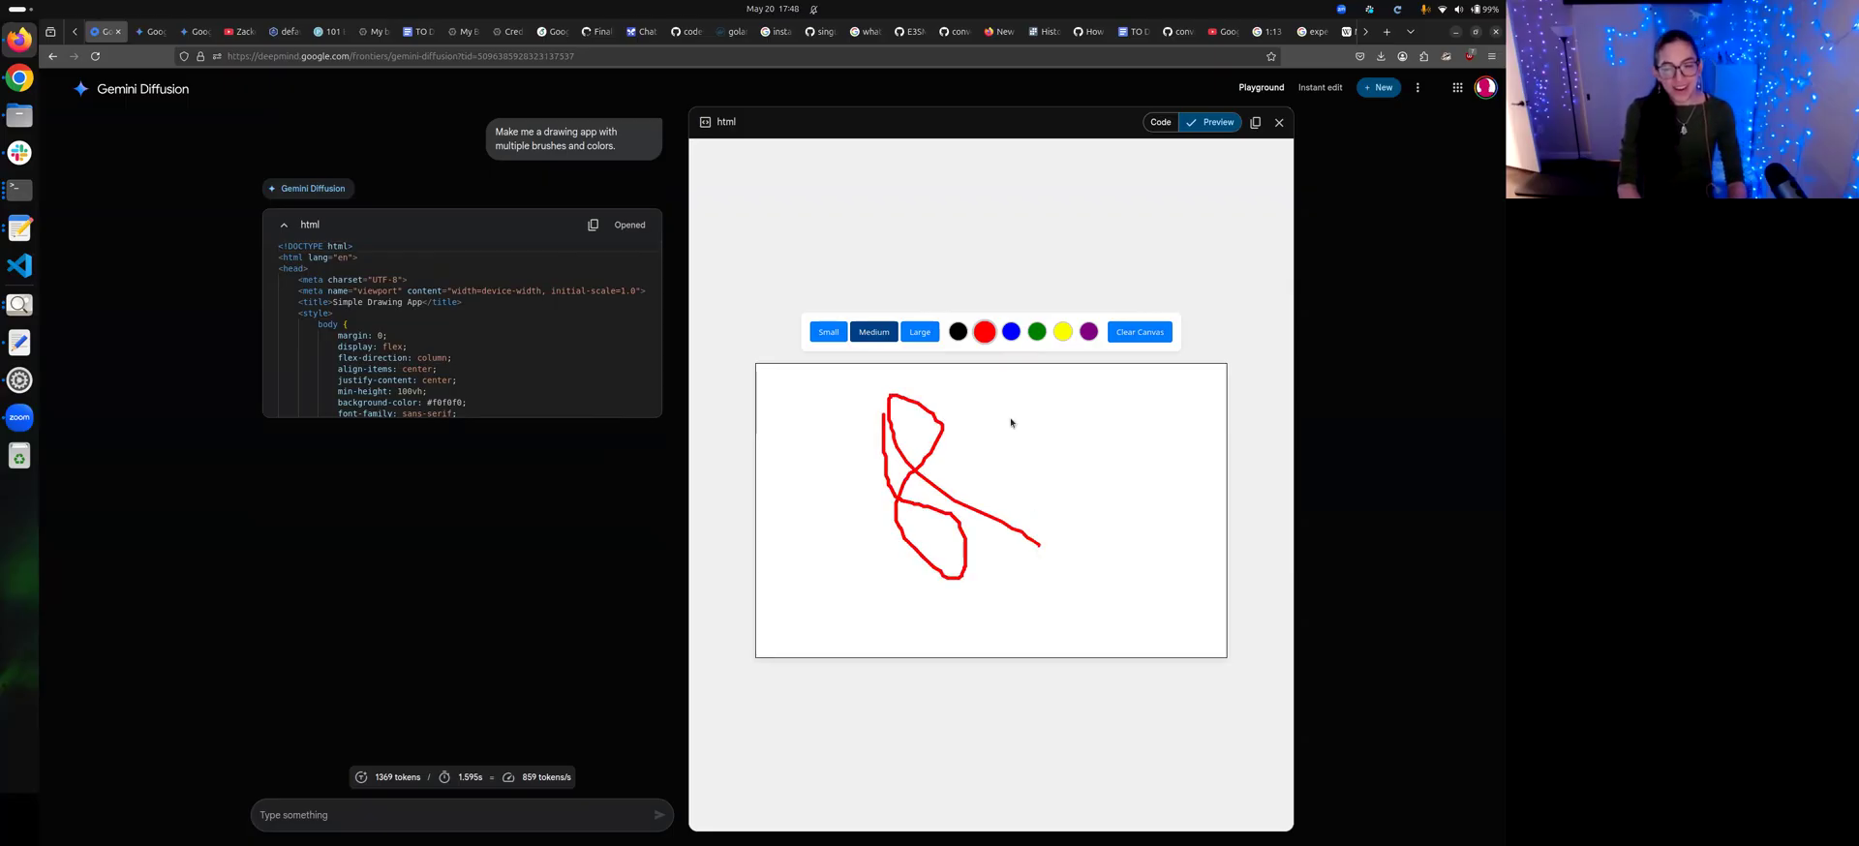
mouse_move(785, 394)
mouse_down()
mouse_move(846, 464)
mouse_move(839, 391)
mouse_move(877, 428)
mouse_move(857, 454)
mouse_move(887, 412)
mouse_move(906, 459)
mouse_move(939, 408)
mouse_move(990, 414)
mouse_move(1008, 463)
mouse_move(1048, 459)
mouse_move(1029, 463)
mouse_move(1170, 519)
mouse_move(1183, 491)
mouse_up()
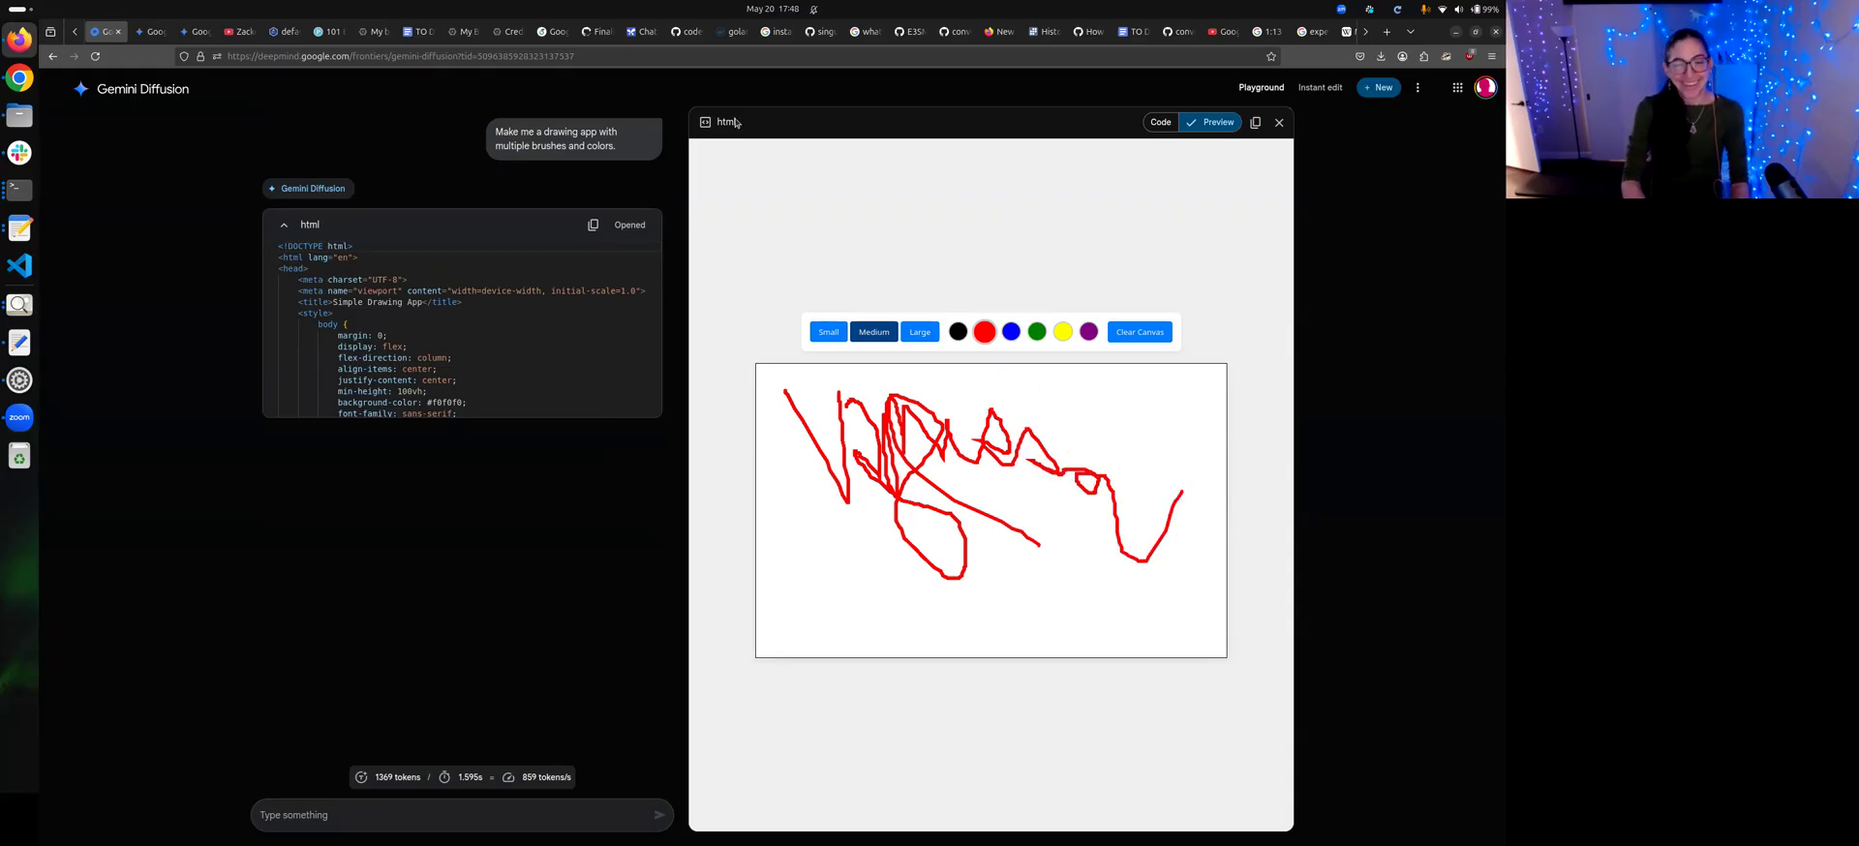
click(1266, 88)
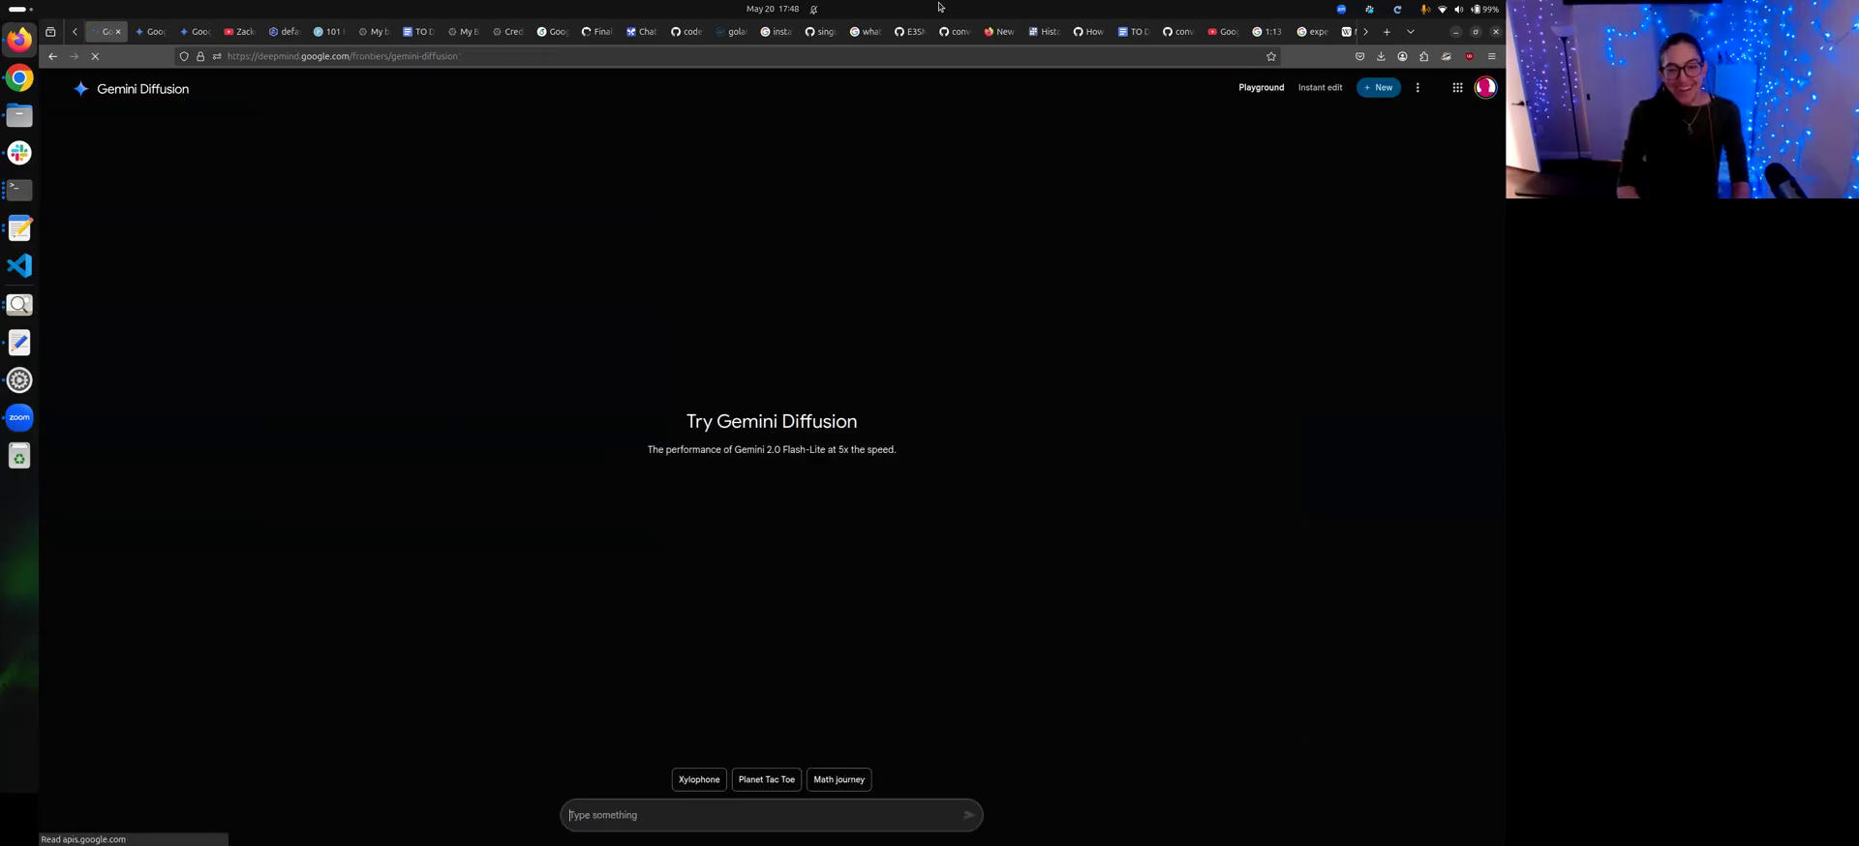
- Build the 4x4 Planet Tac Toe game, then complete column 3 with Saturn until 'Saturn Wins!' appears
click(775, 778)
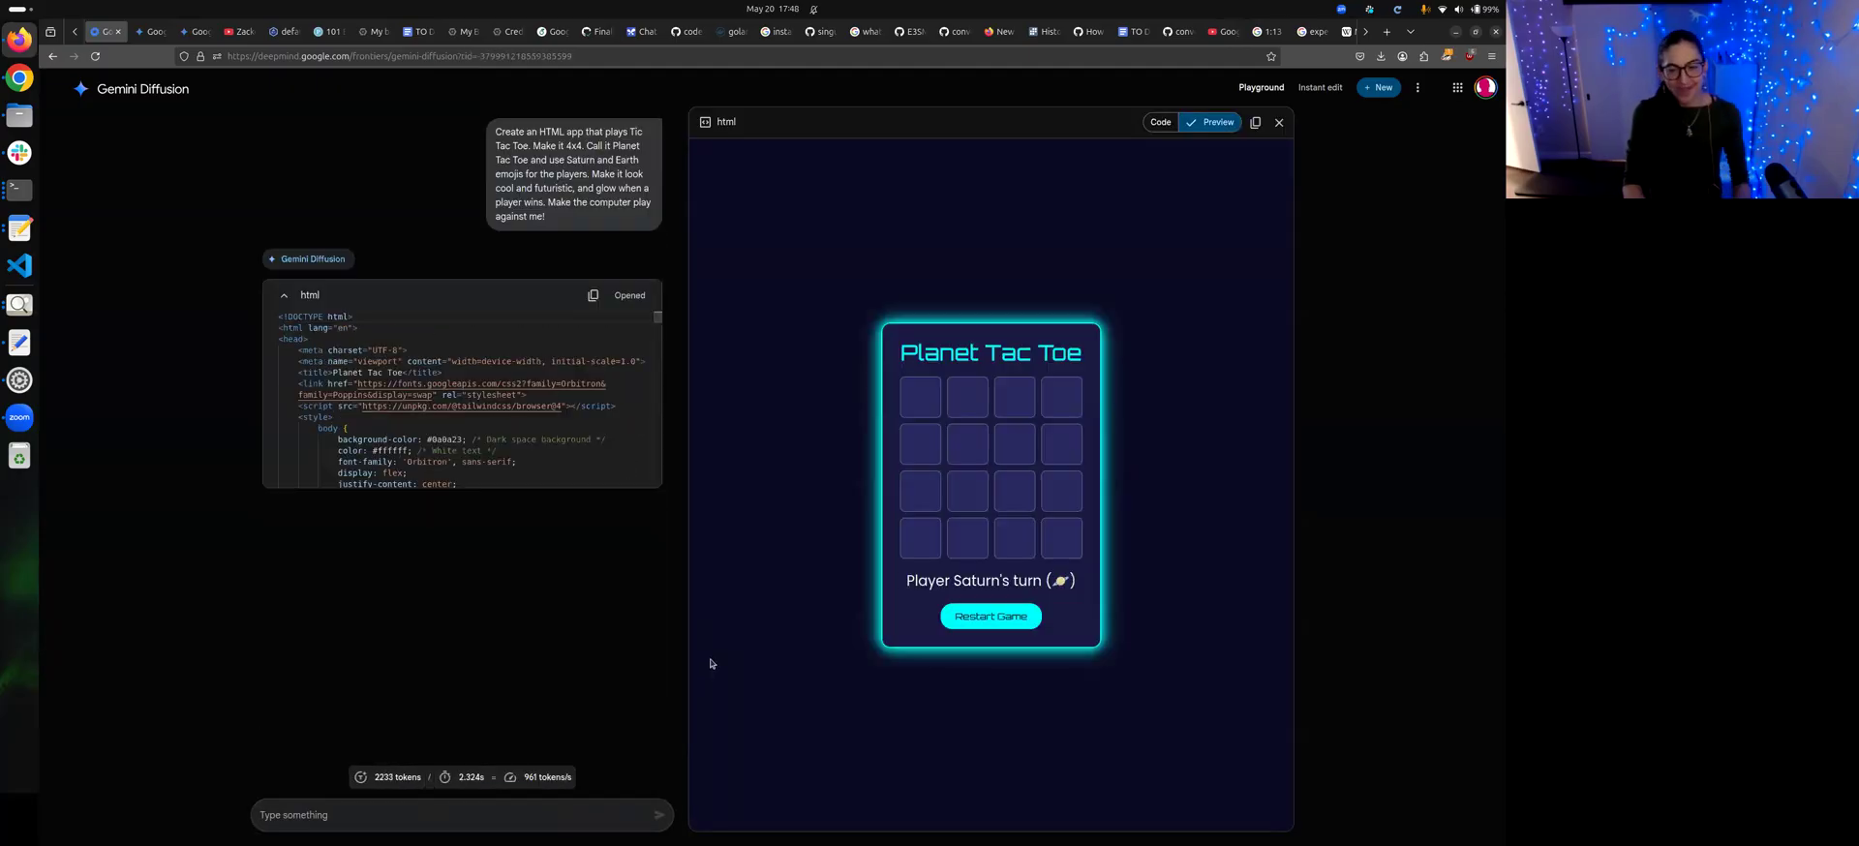
click(912, 400)
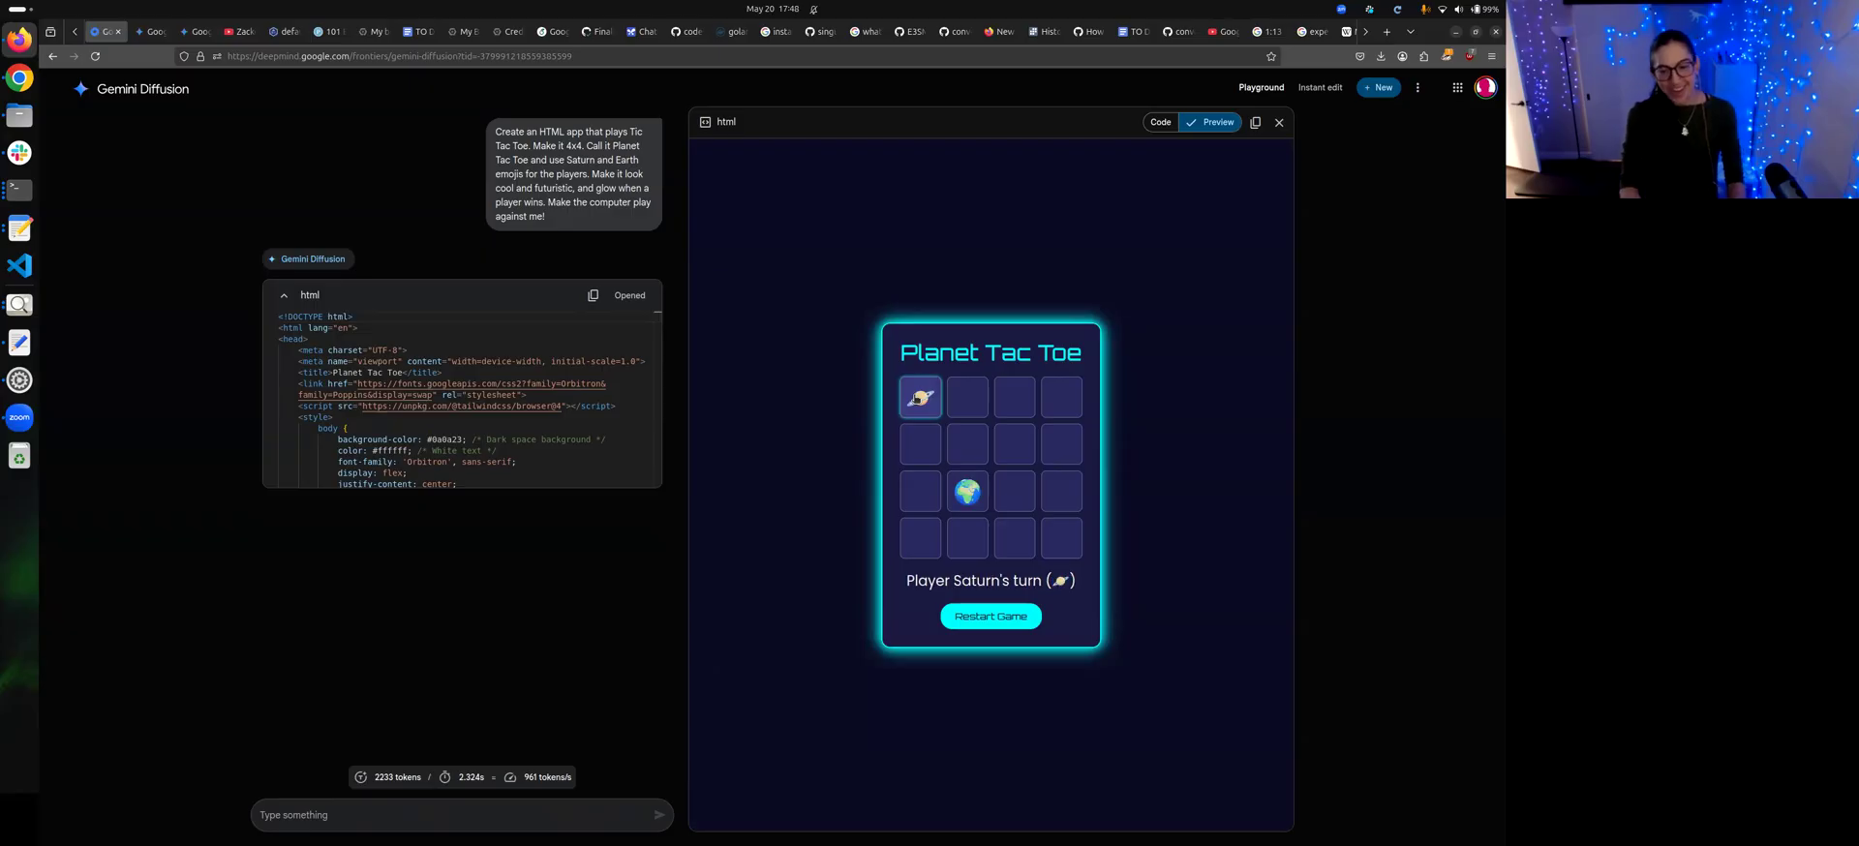
click(1002, 486)
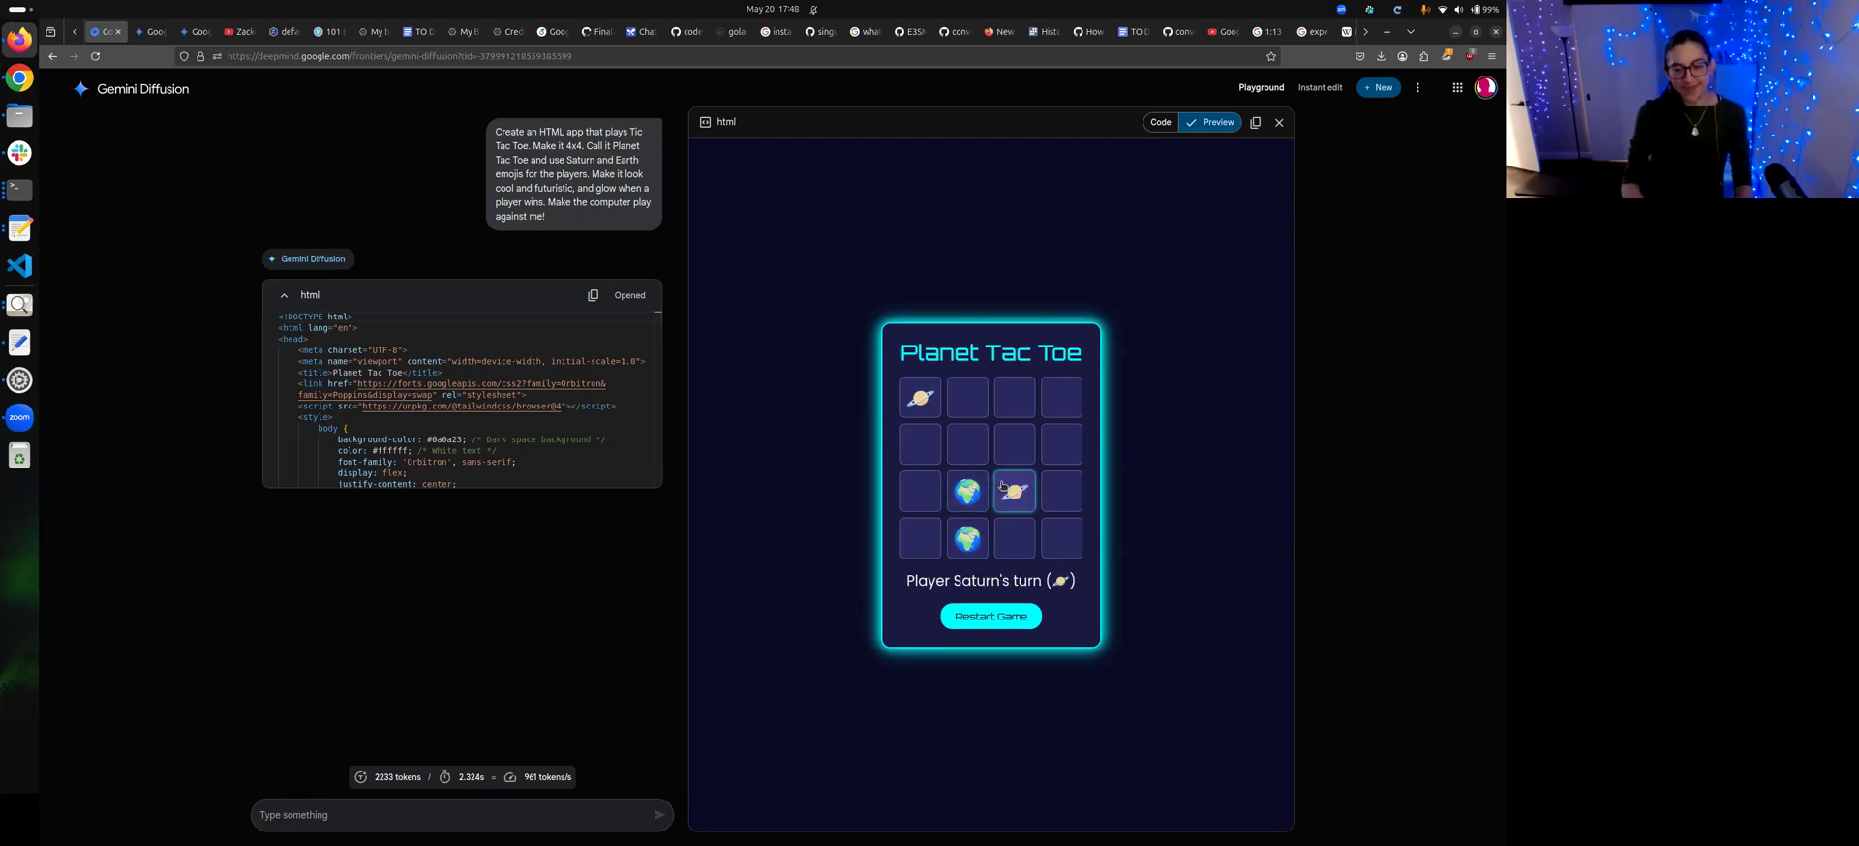
click(959, 446)
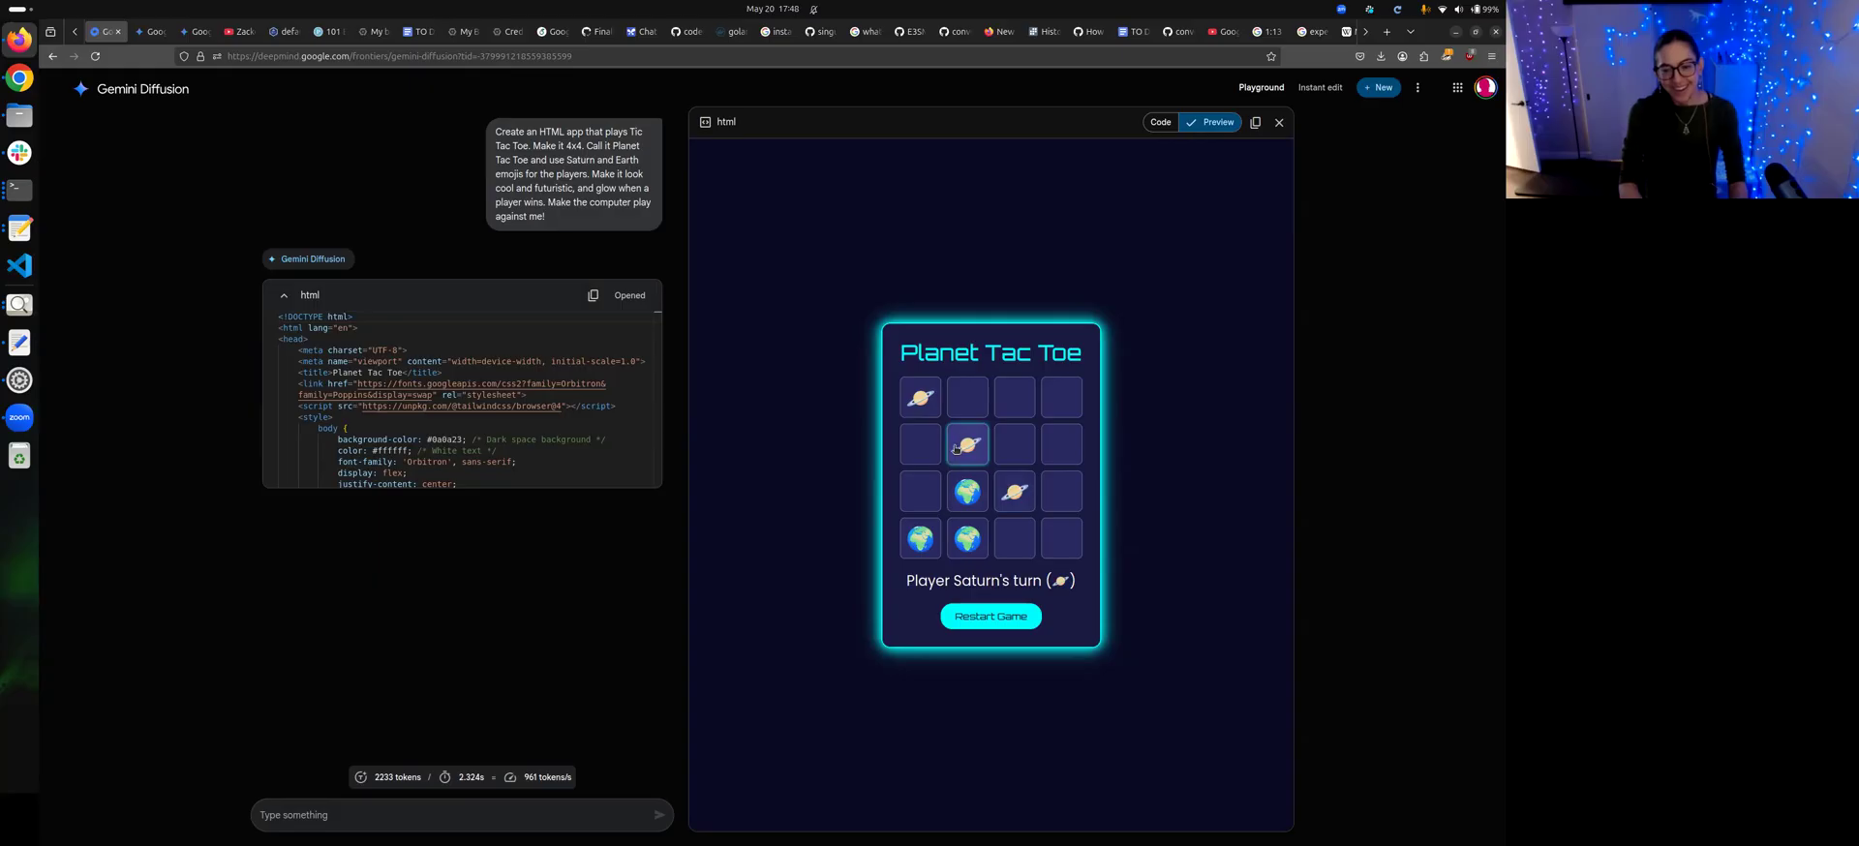
click(1012, 451)
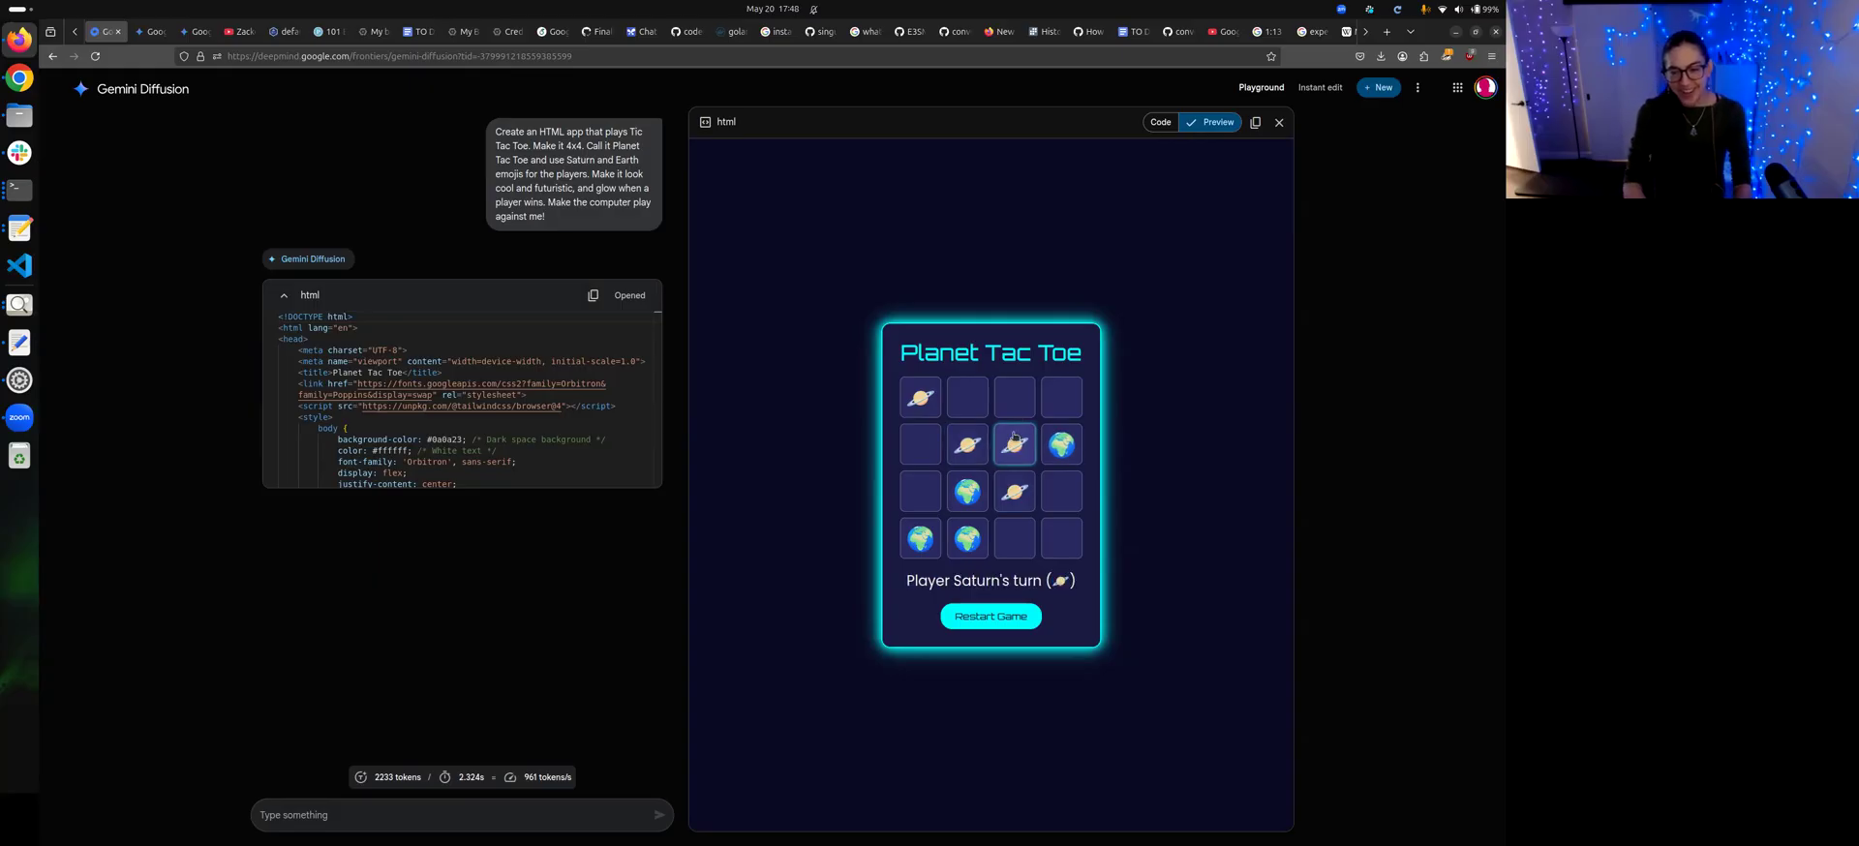
click(1017, 414)
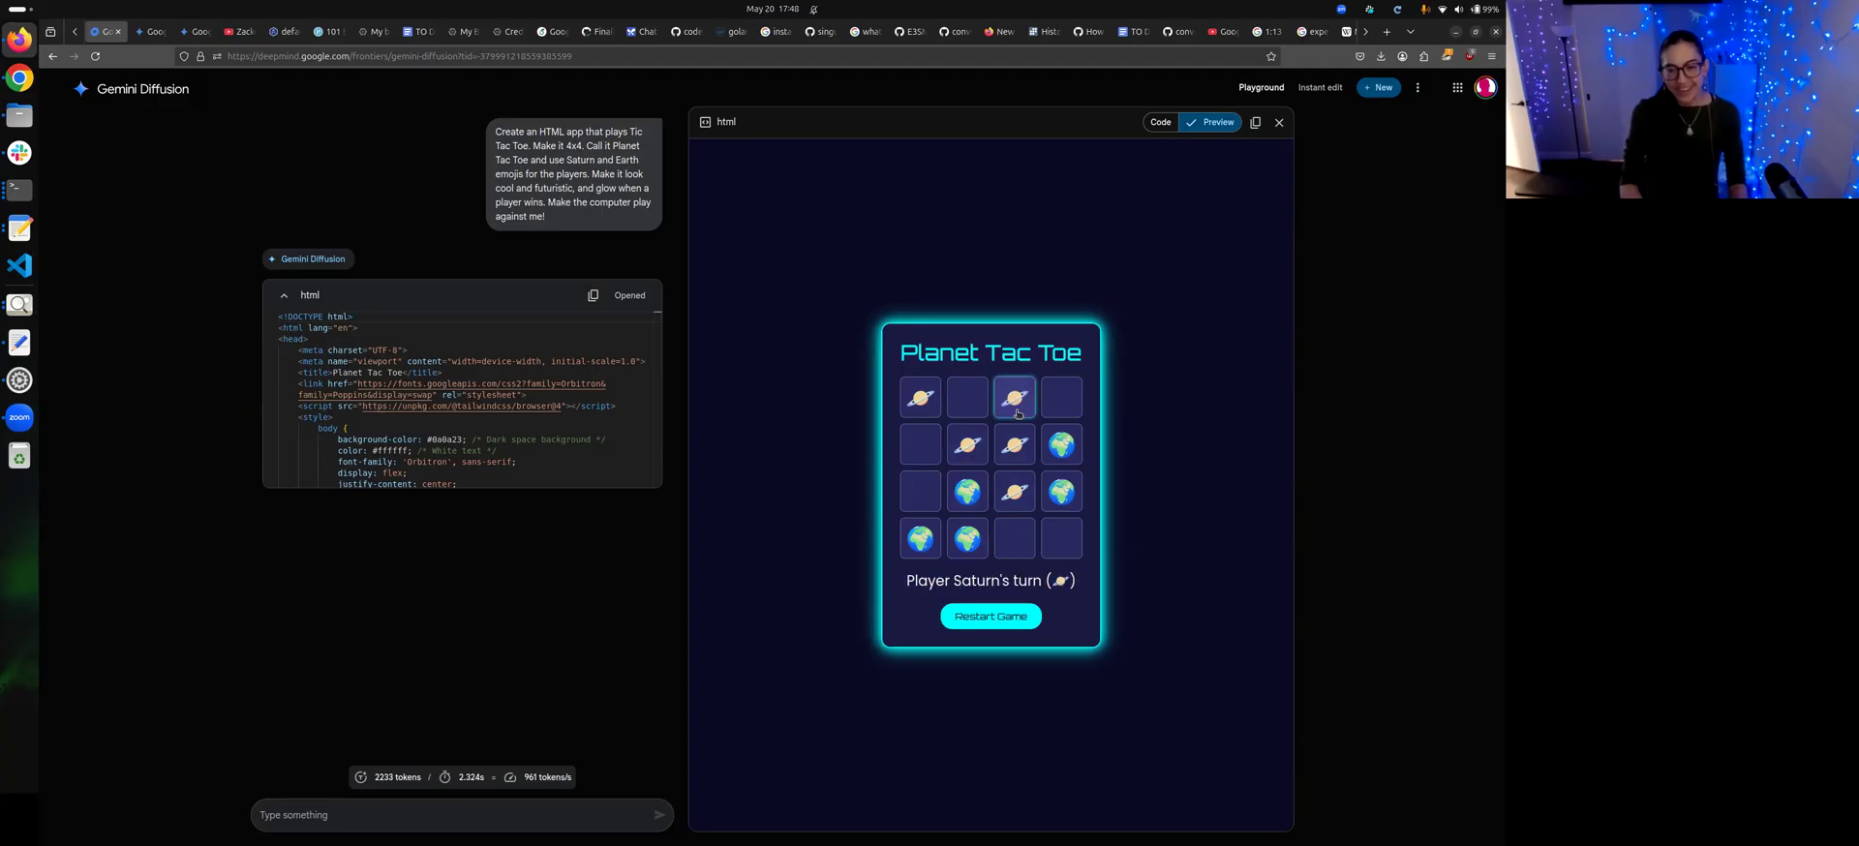
click(1023, 538)
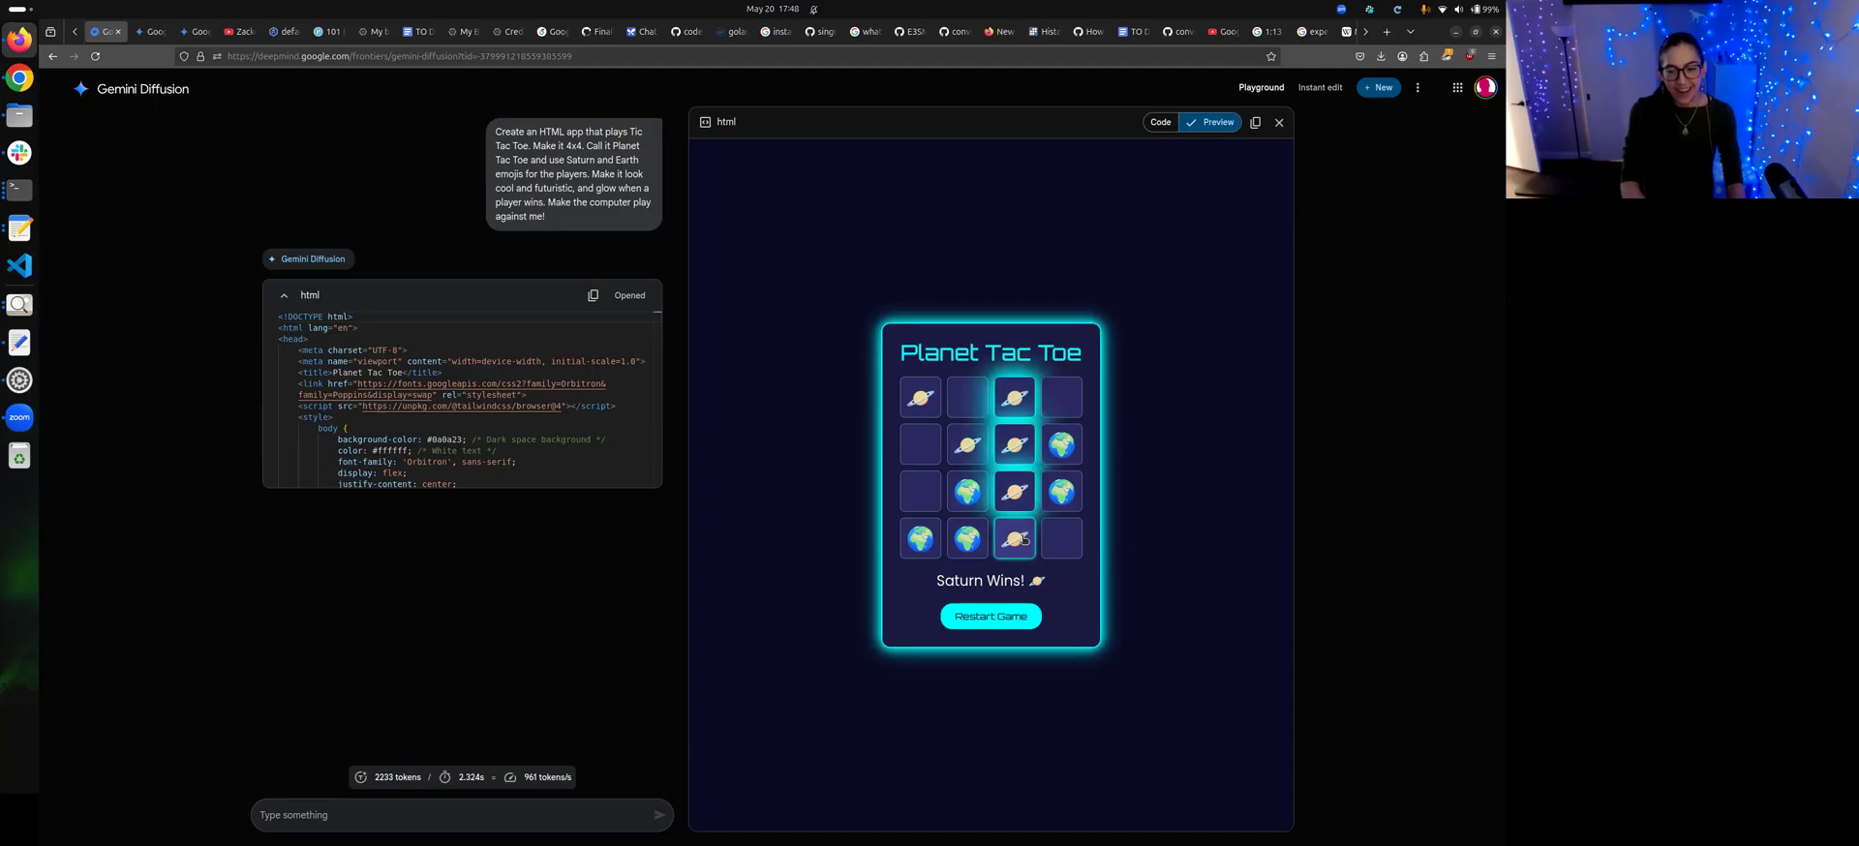